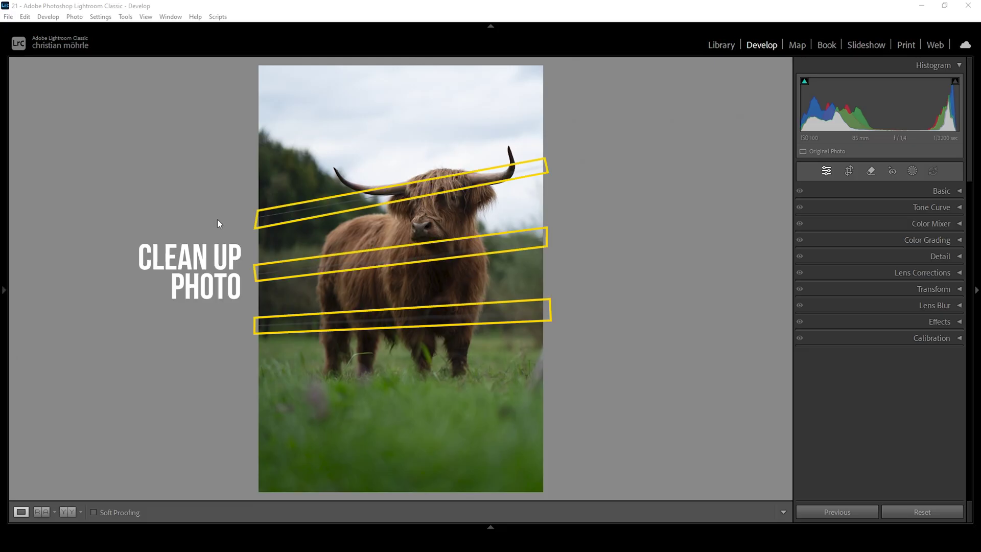
# Step: Open the Remove tool panel in the Develop module
pyautogui.click(872, 171)
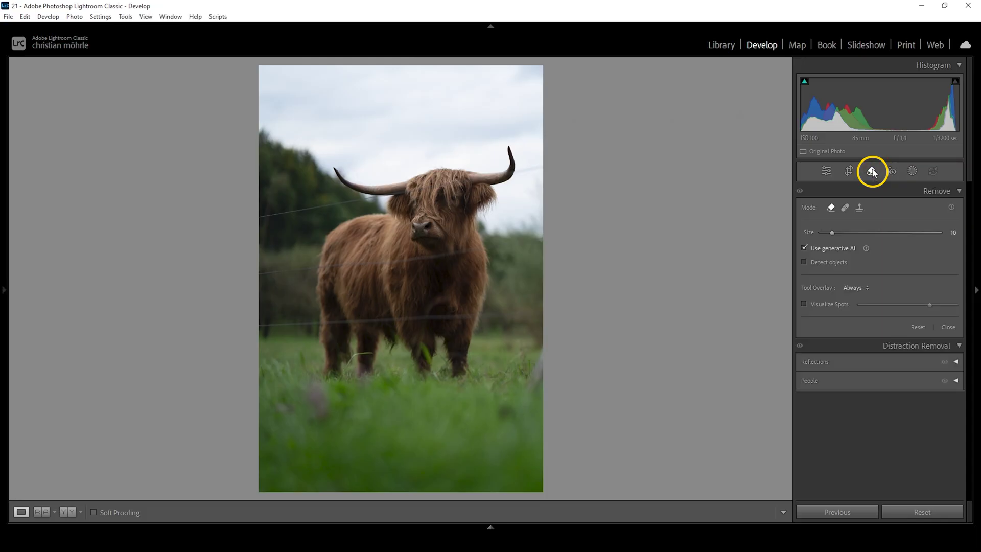
# Step: In Remove mode, zoom in and mark the upper-left fence wire up to the horn, then remove it
pyautogui.click(830, 207)
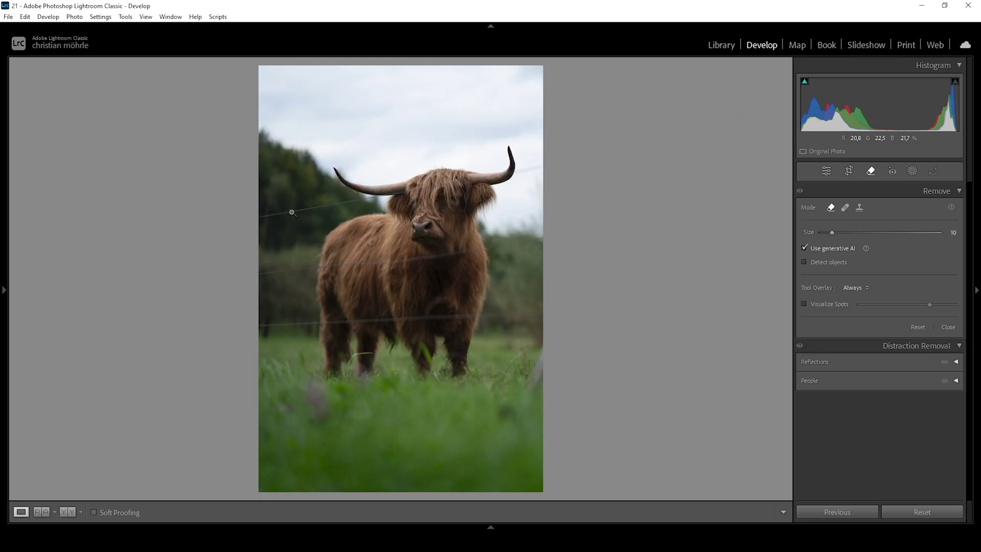
pyautogui.click(273, 220)
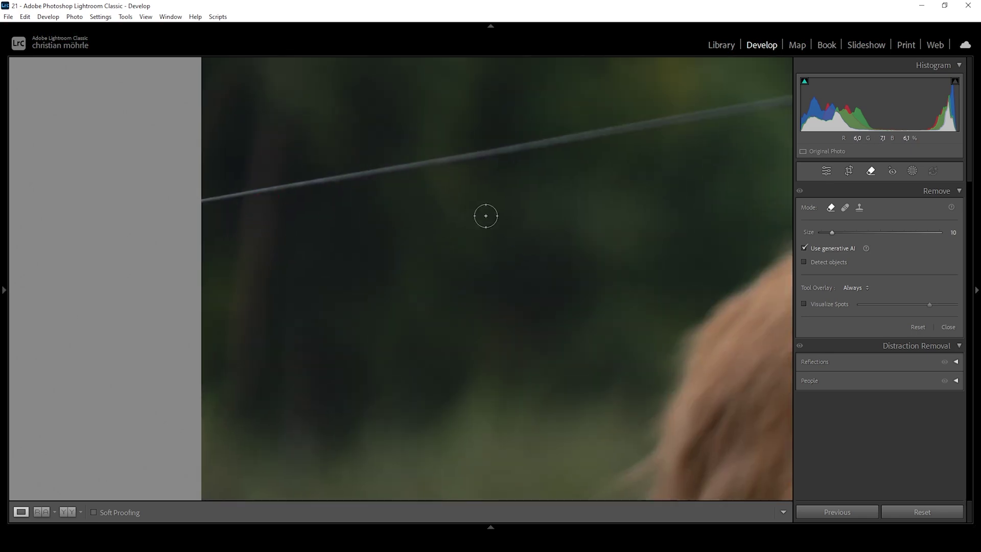
pyautogui.scroll(-2, 394, 169)
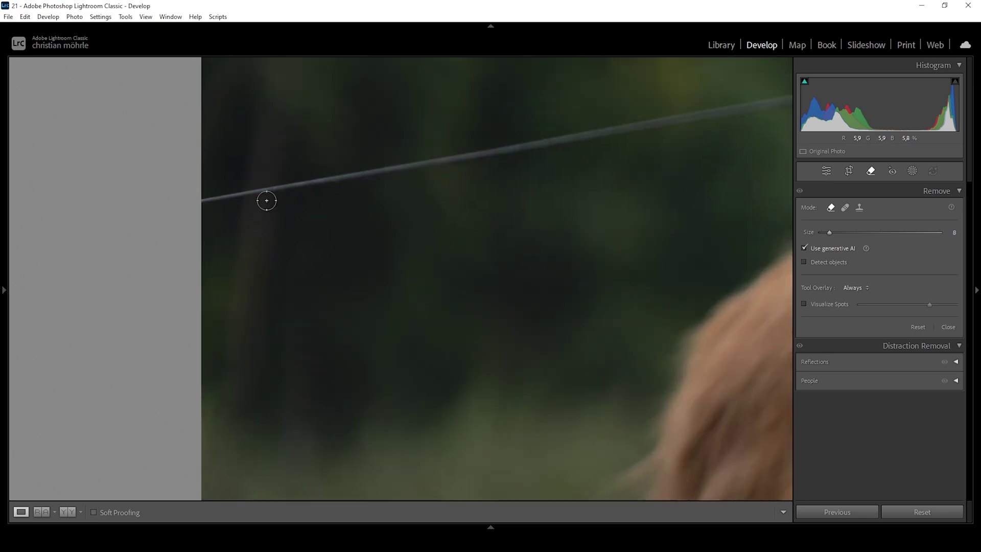
pyautogui.click(203, 200)
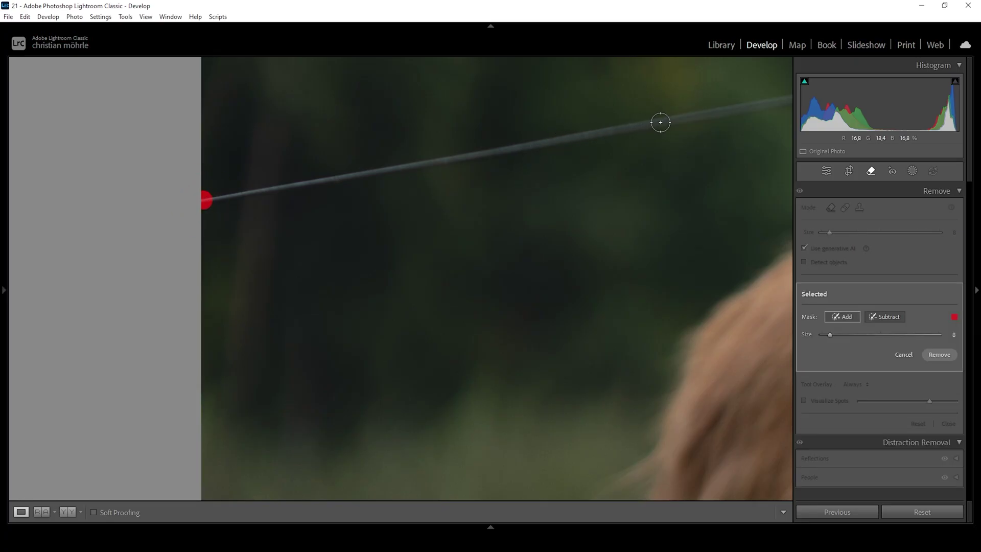
pyautogui.click(699, 115)
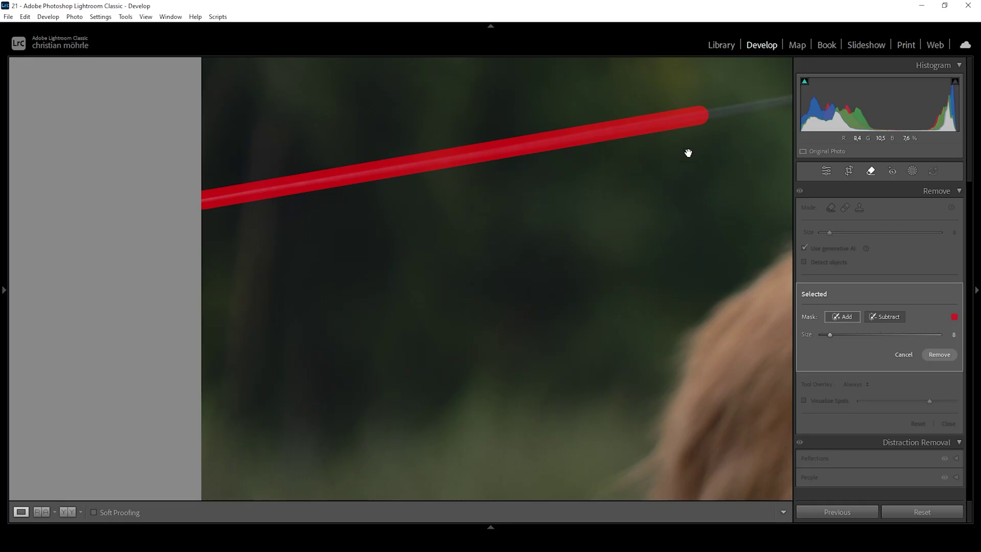
pyautogui.moveTo(687, 153)
pyautogui.mouseDown()
pyautogui.moveTo(609, 203)
pyautogui.moveTo(379, 271)
pyautogui.moveTo(309, 320)
pyautogui.moveTo(330, 314)
pyautogui.moveTo(229, 311)
pyautogui.mouseUp()
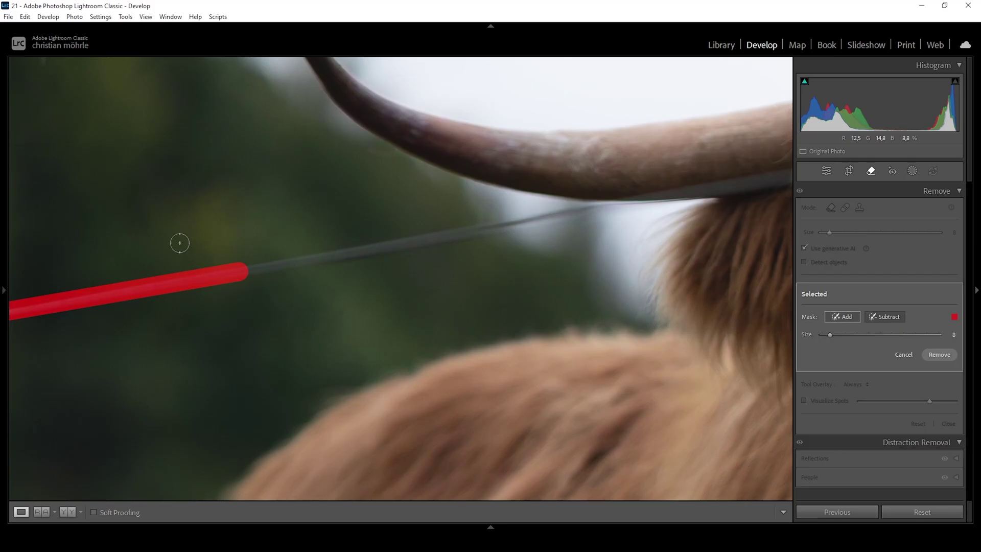
pyautogui.keyDown('shift'); pyautogui.click(582, 212); pyautogui.keyUp('shift')
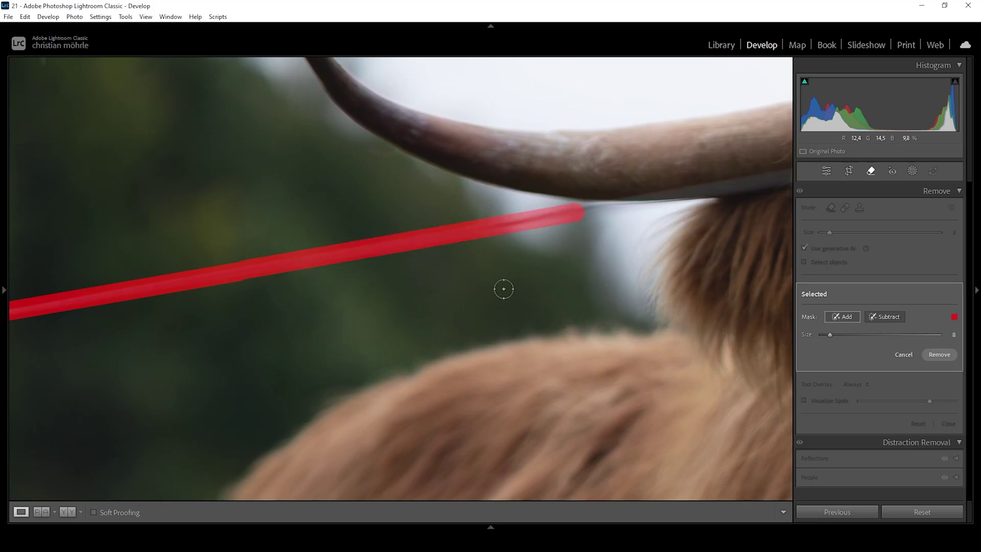
pyautogui.click(941, 357)
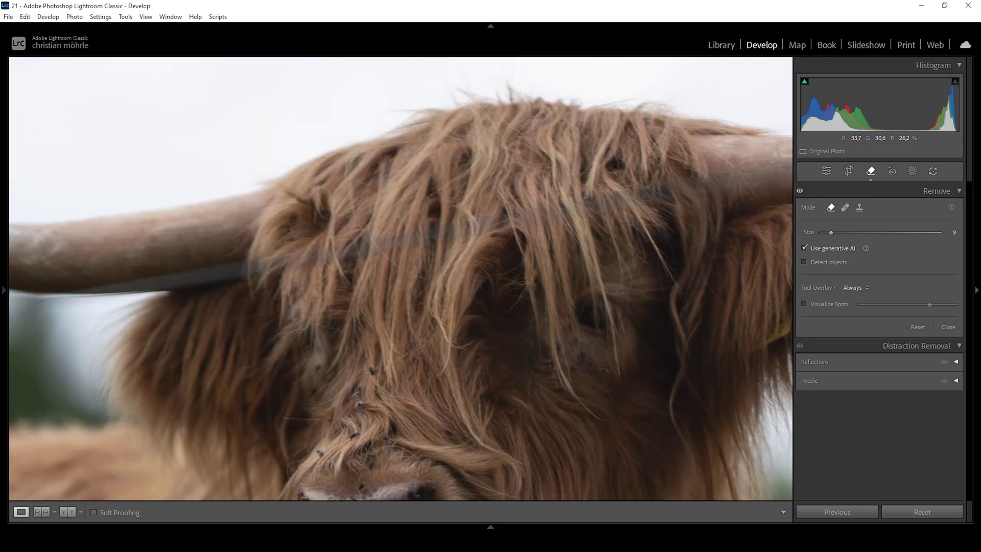
# Step: Brush over the wire crossing the cow's forehead and remove it
pyautogui.scroll(3, 568, 182)
pyautogui.moveTo(263, 266); pyautogui.dragTo(706, 186)
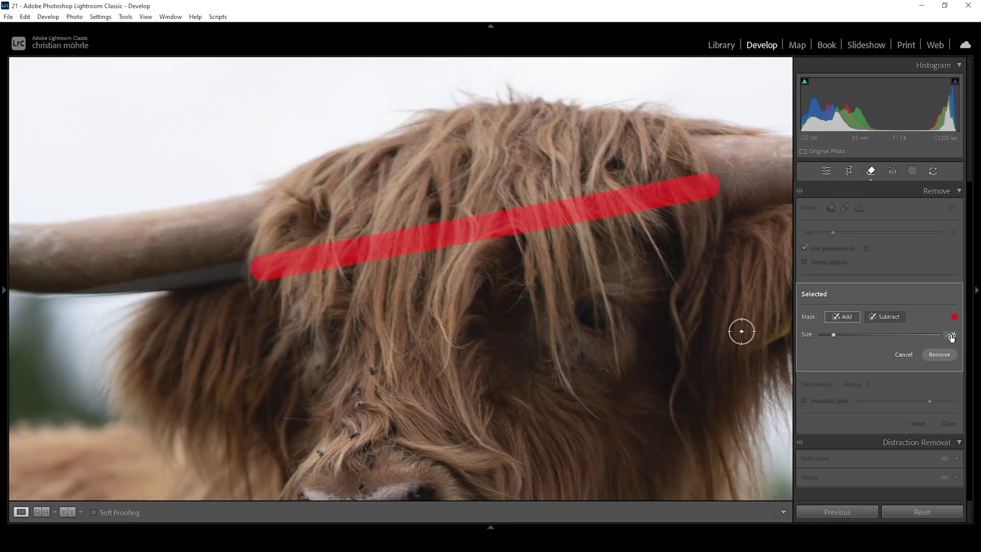
pyautogui.click(941, 354)
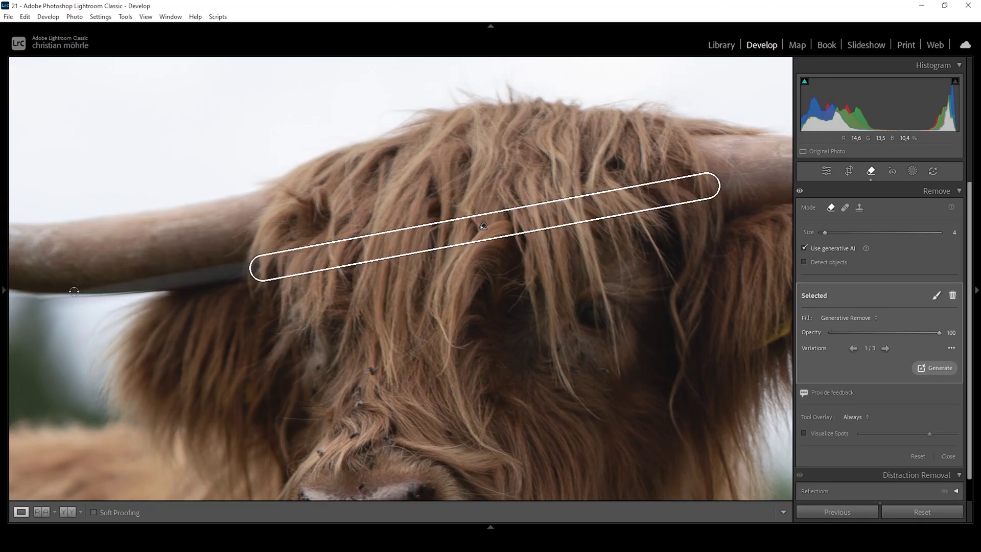
# Step: Brush over the wire beneath the horn, then go back to the single-photo Loupe view
pyautogui.click(75, 290)
pyautogui.keyDown('shift'); pyautogui.click(246, 265); pyautogui.keyUp('shift')
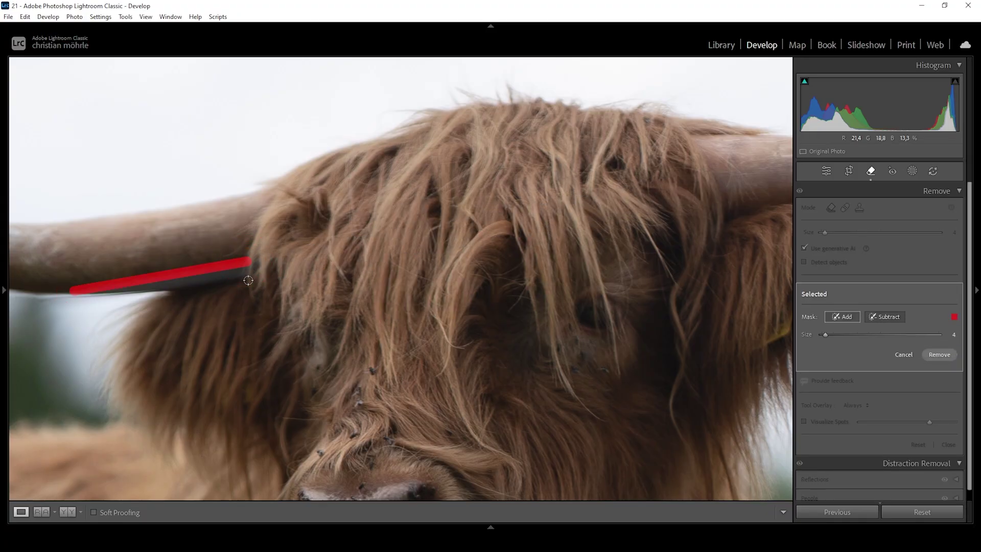
pyautogui.moveTo(247, 266); pyautogui.dragTo(247, 277)
pyautogui.moveTo(170, 289); pyautogui.dragTo(76, 291)
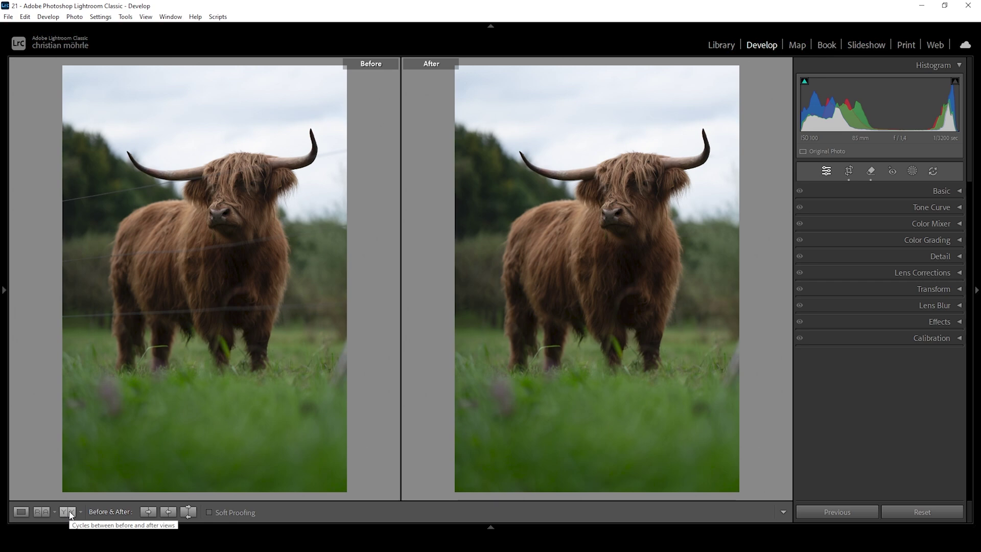
pyautogui.click(21, 512)
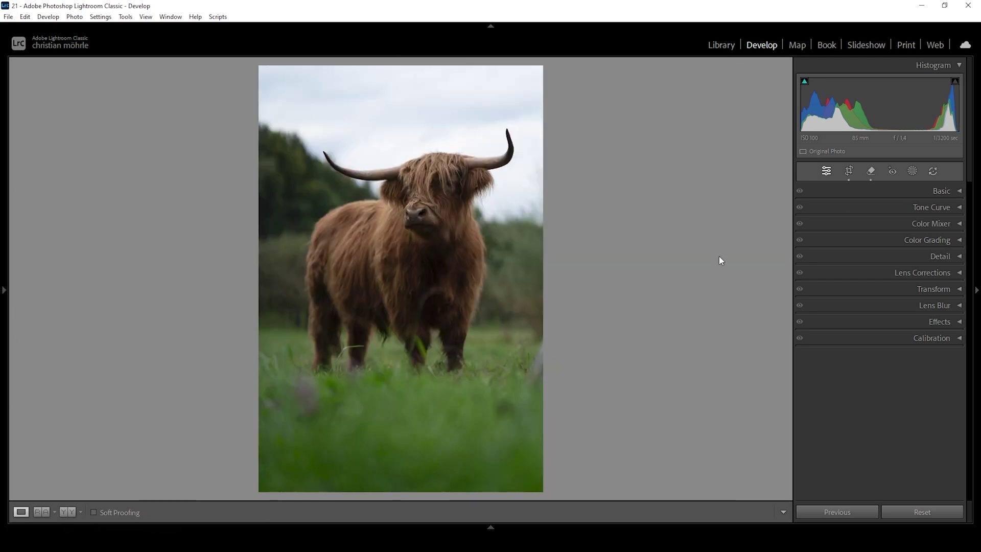
# Step: Switch the Basic panel's profile to Adobe Standard
pyautogui.click(946, 191)
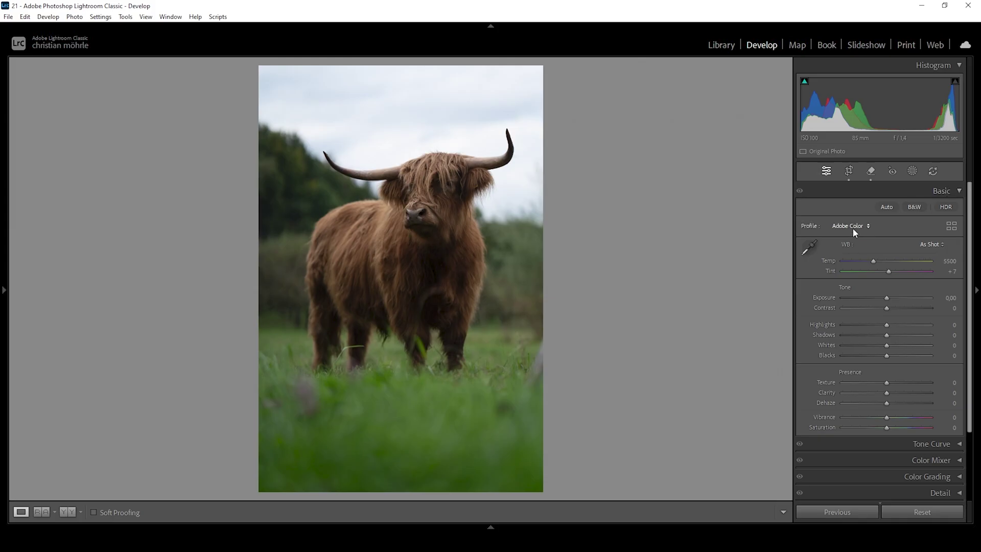
pyautogui.click(853, 227)
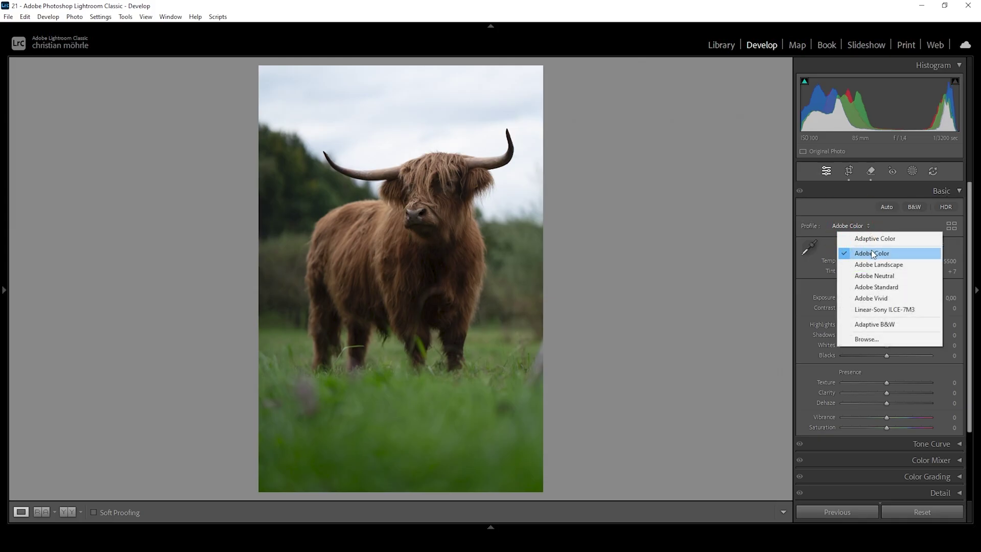
pyautogui.click(882, 286)
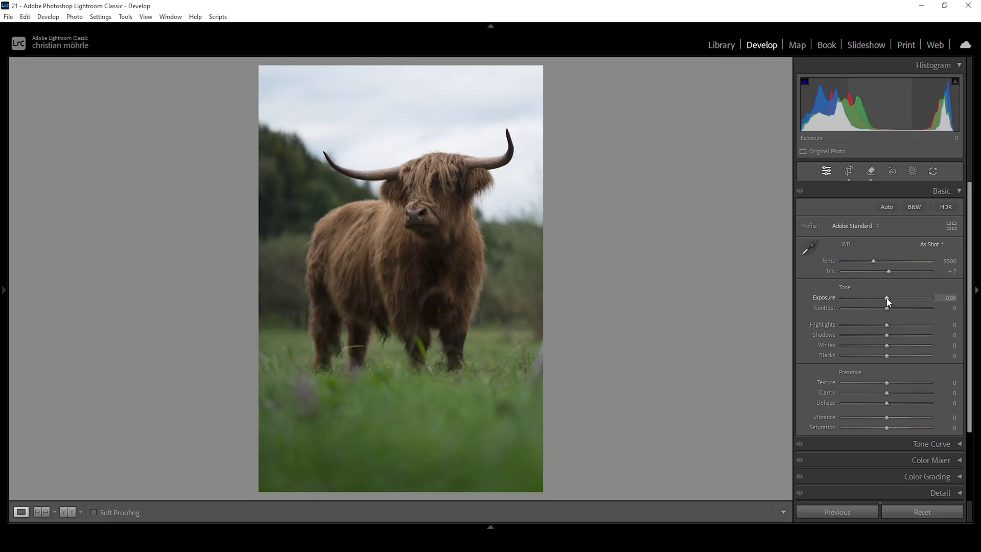
# Step: Set Exposure to +0.25, Highlights to −55 and Blacks to +7
pyautogui.moveTo(887, 301); pyautogui.dragTo(887, 283)
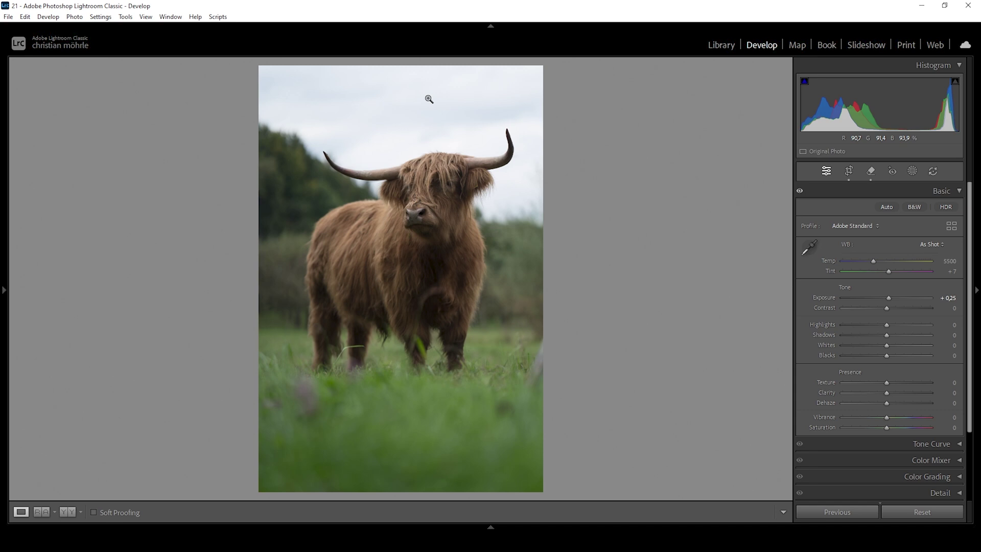
pyautogui.moveTo(887, 327); pyautogui.dragTo(862, 327)
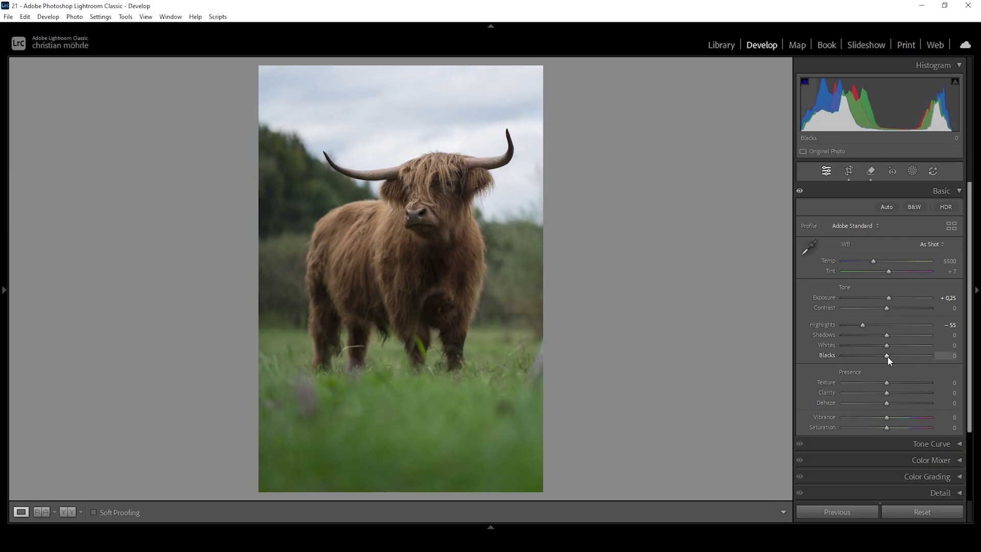
pyautogui.moveTo(889, 356); pyautogui.dragTo(891, 356)
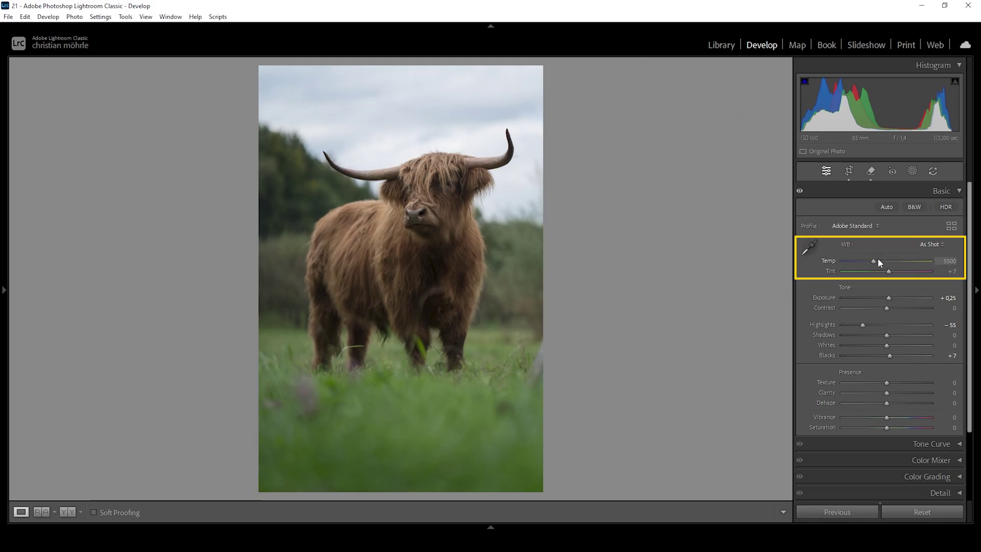
# Step: Warm Temp to 5954, set Tint to +1 and lower Vibrance to −7
pyautogui.moveTo(875, 261); pyautogui.dragTo(886, 274)
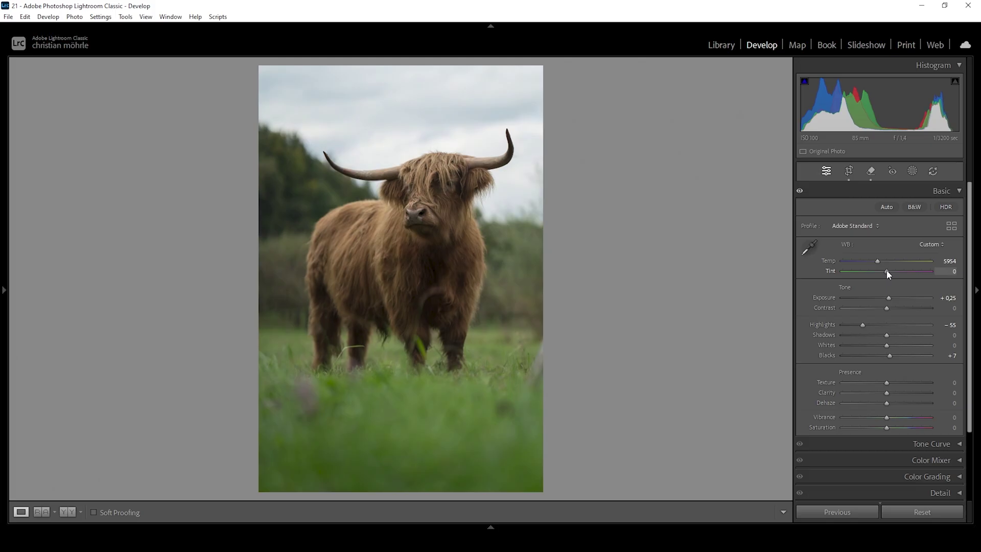
pyautogui.moveTo(942, 270); pyautogui.dragTo(945, 270)
pyautogui.moveTo(886, 420); pyautogui.dragTo(884, 428)
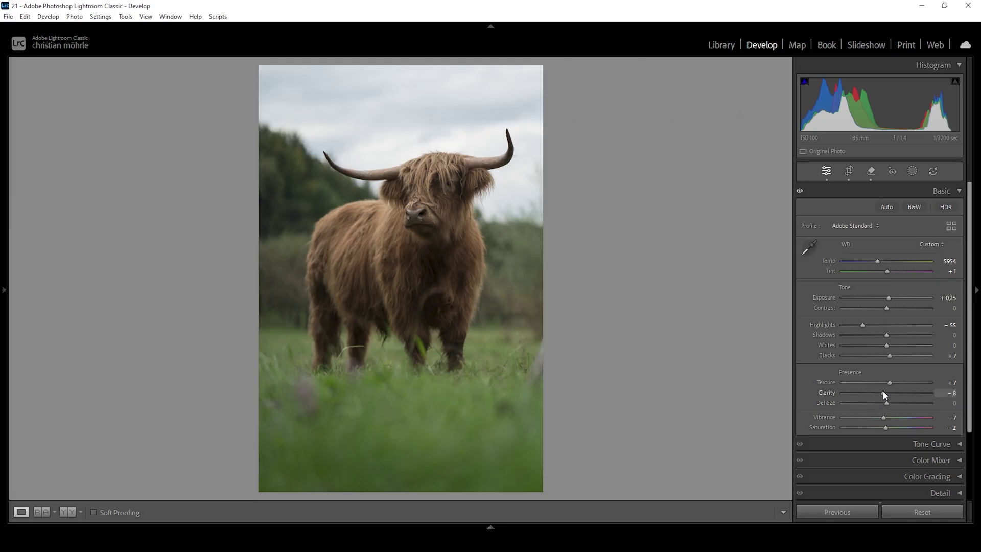
# Step: Set Clarity to −6 and Dehaze to −3, then show the side-by-side Before/After view
pyautogui.moveTo(882, 391); pyautogui.dragTo(884, 392)
pyautogui.moveTo(884, 405); pyautogui.dragTo(884, 402)
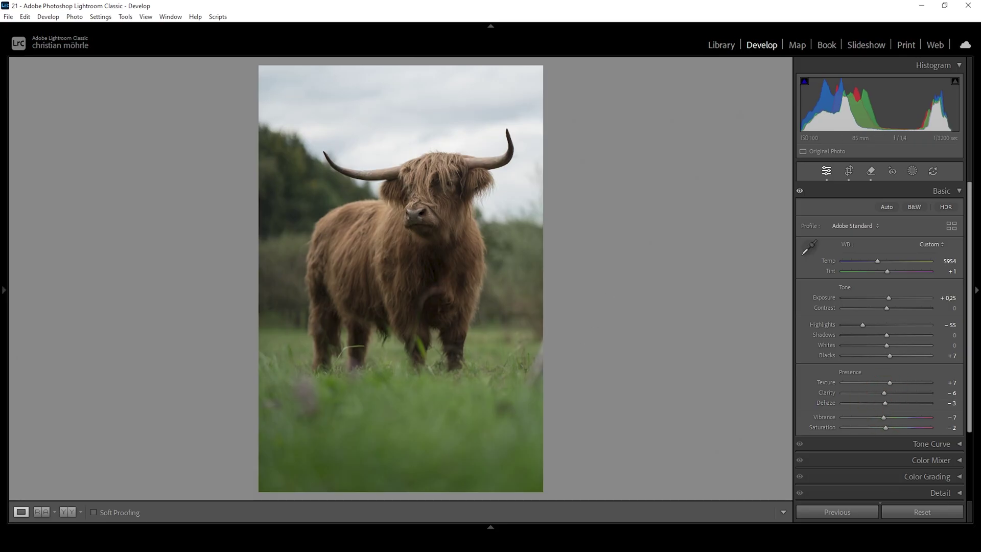
pyautogui.click(67, 511)
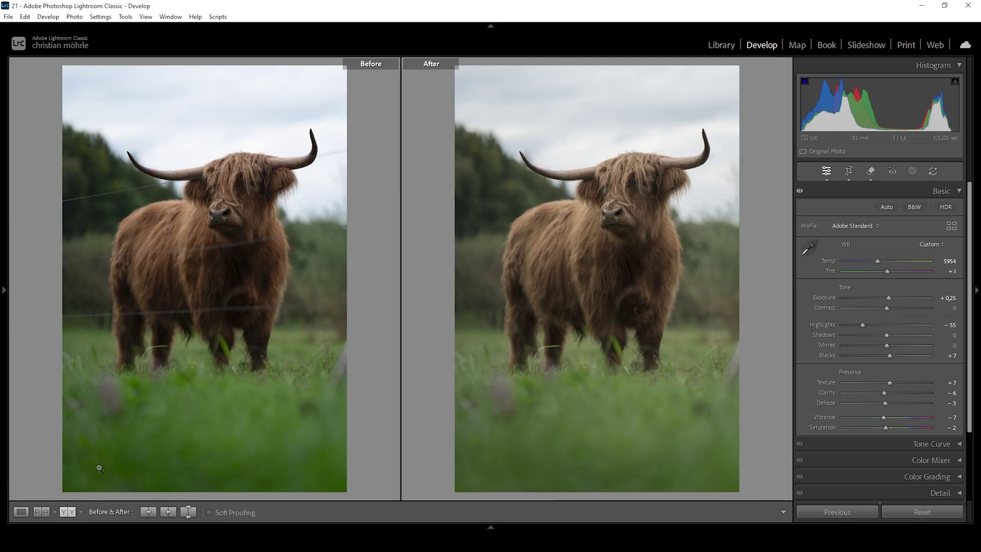
# Step: Return to Loupe view and add an automatic Background mask covering sky, trees and grass
pyautogui.click(20, 512)
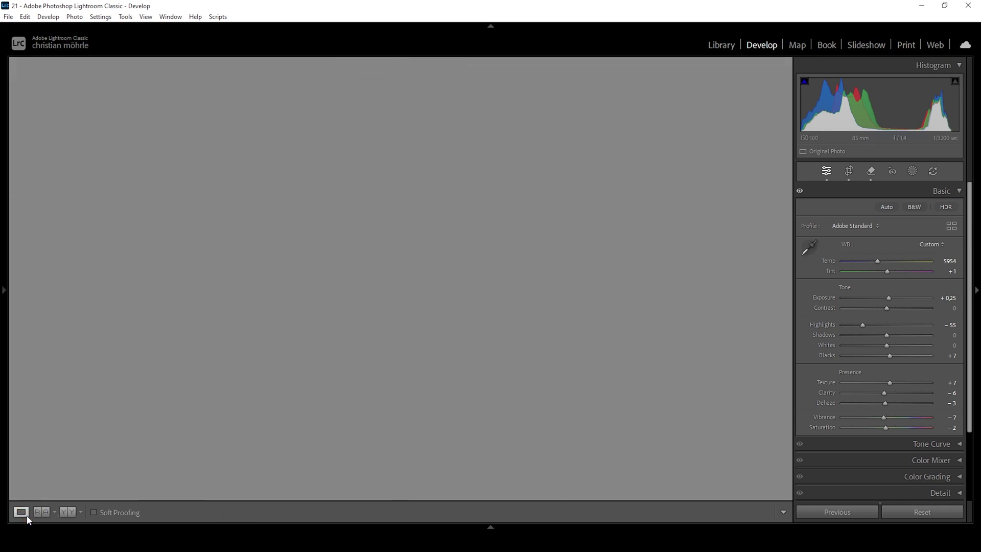
pyautogui.click(912, 173)
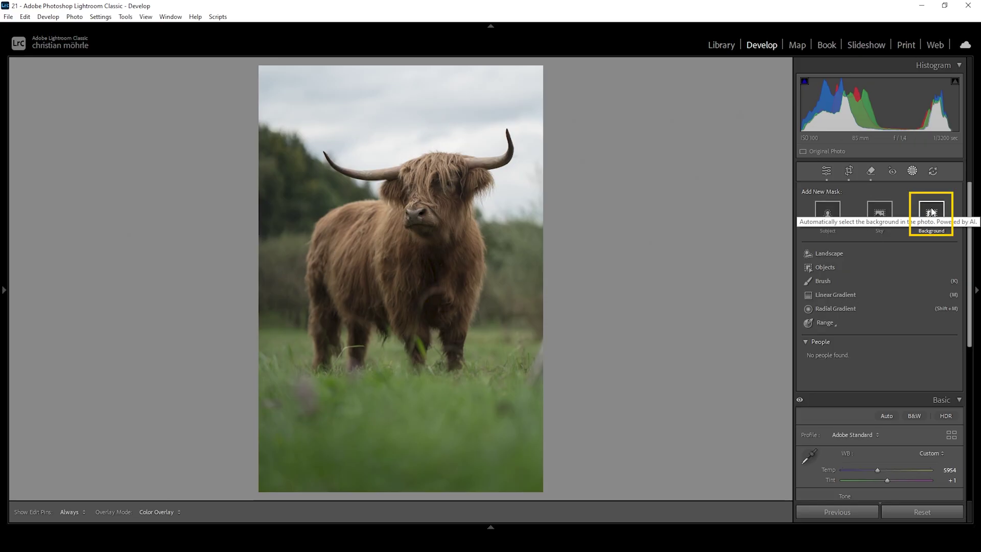
pyautogui.click(931, 212)
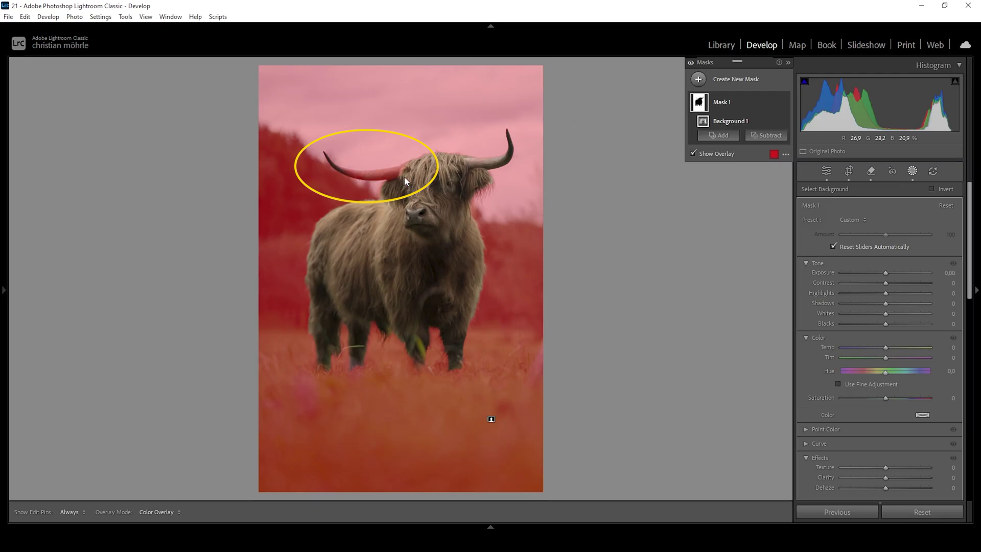
# Step: Subtract the cow Subject and a box-selected left horn Object from Mask 1
pyautogui.click(763, 137)
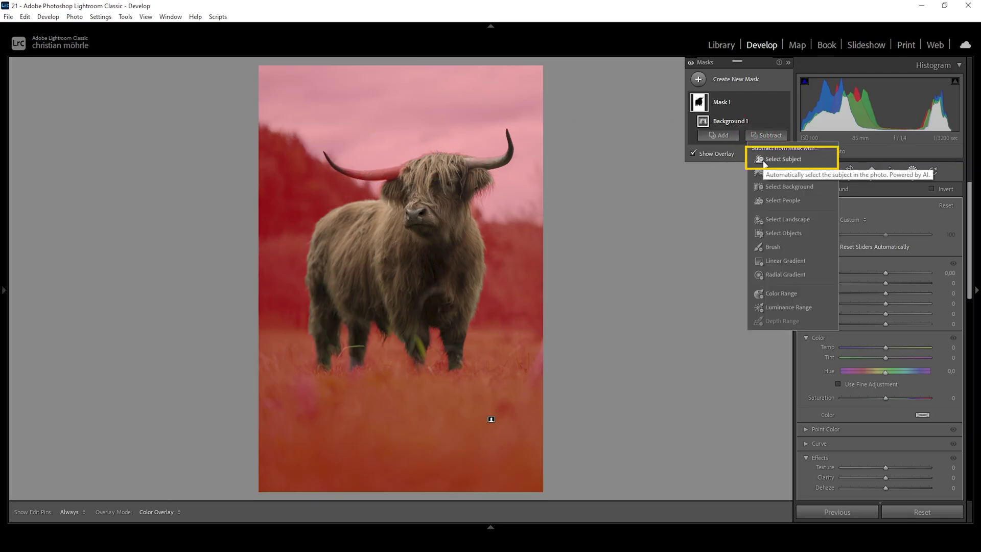
pyautogui.click(762, 160)
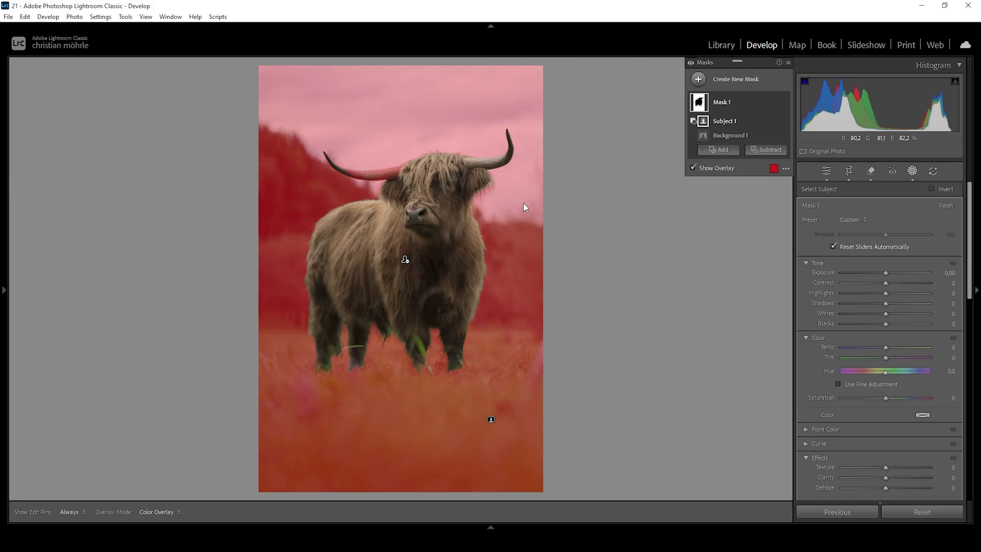
pyautogui.click(761, 151)
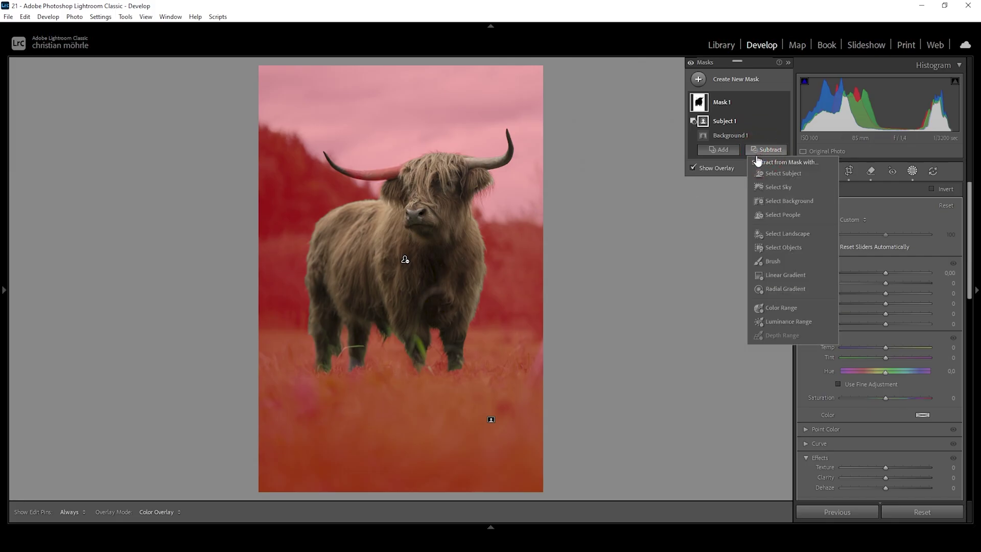
pyautogui.click(777, 246)
pyautogui.click(842, 206)
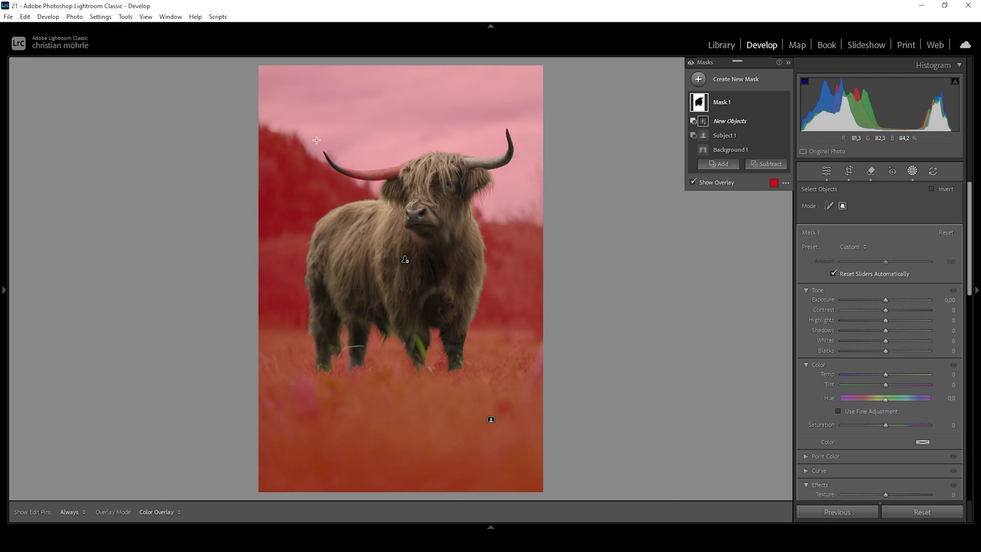
pyautogui.moveTo(315, 138); pyautogui.dragTo(406, 191)
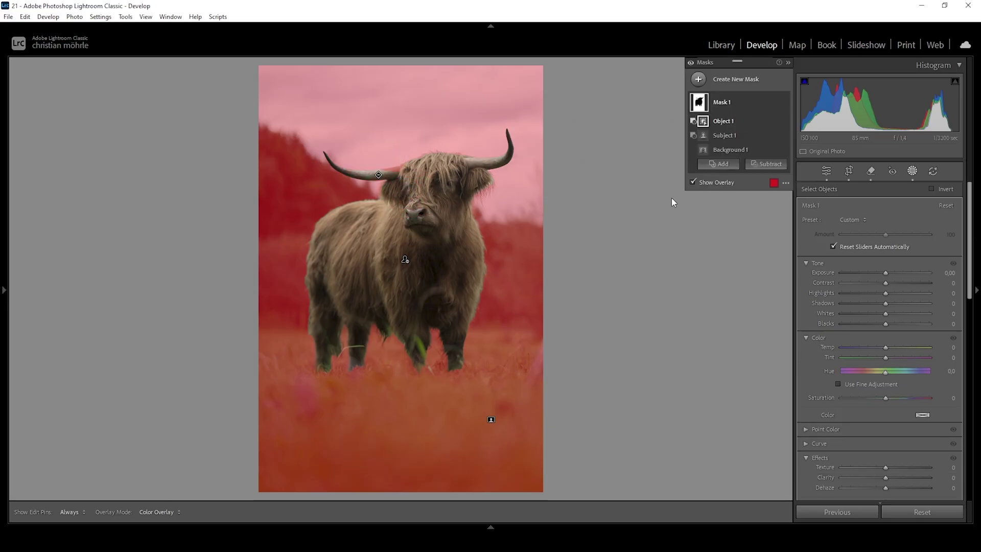
# Step: Paint the remaining horn edge out of Mask 1 with a Brush subtraction
pyautogui.click(766, 164)
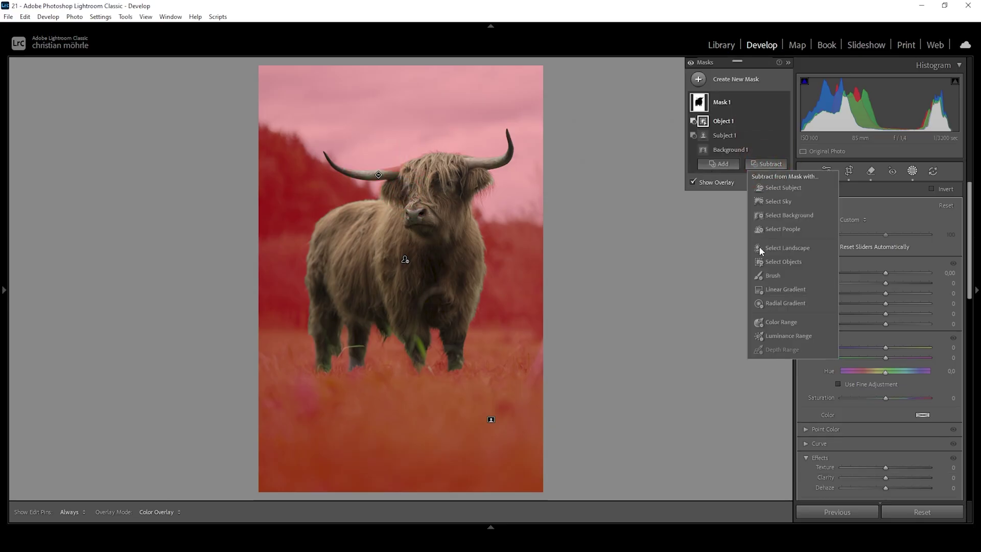
pyautogui.click(784, 277)
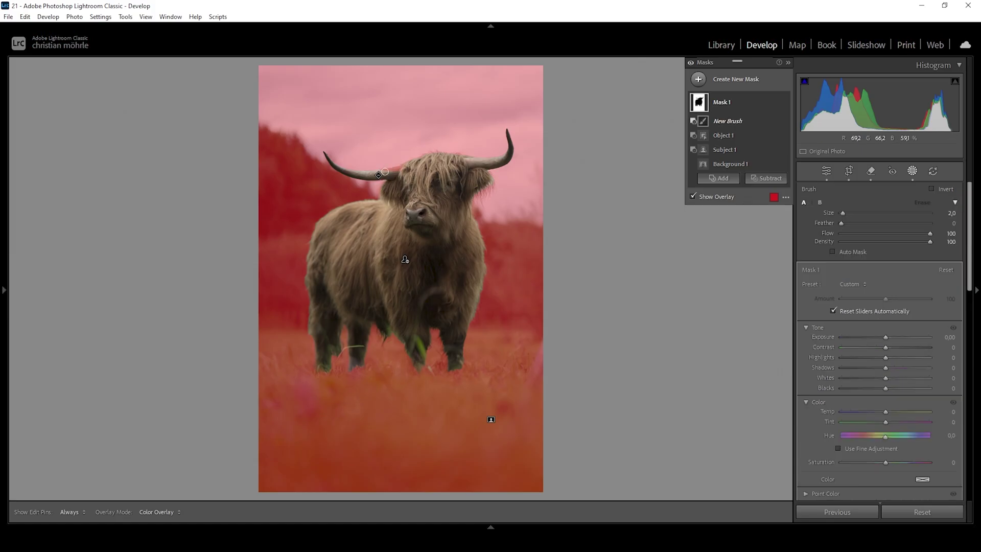
pyautogui.click(378, 174)
pyautogui.moveTo(494, 160)
pyautogui.mouseDown()
pyautogui.moveTo(413, 158)
pyautogui.moveTo(330, 178)
pyautogui.moveTo(483, 166)
pyautogui.moveTo(457, 158)
pyautogui.mouseUp()
pyautogui.press('h')
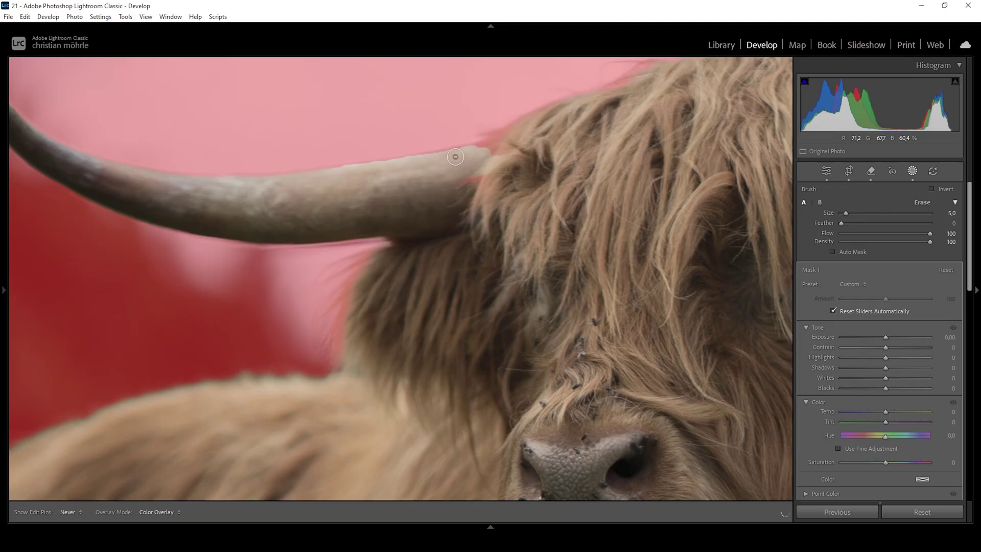
pyautogui.press('h')
pyautogui.press('Return')
pyautogui.click(471, 91)
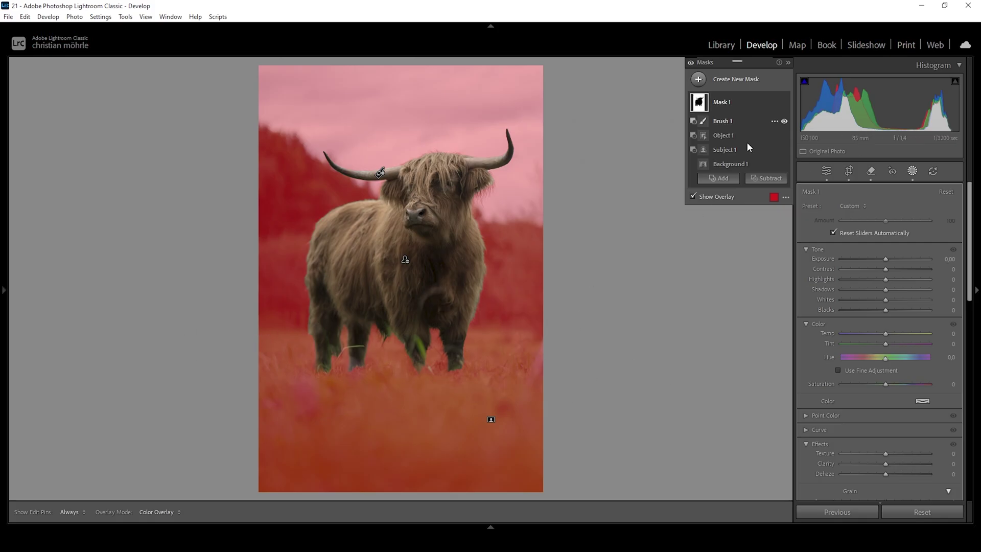
# Step: Subtract a Linear Gradient from Mask 1 to fade it out of the foreground grass
pyautogui.click(758, 178)
pyautogui.click(772, 304)
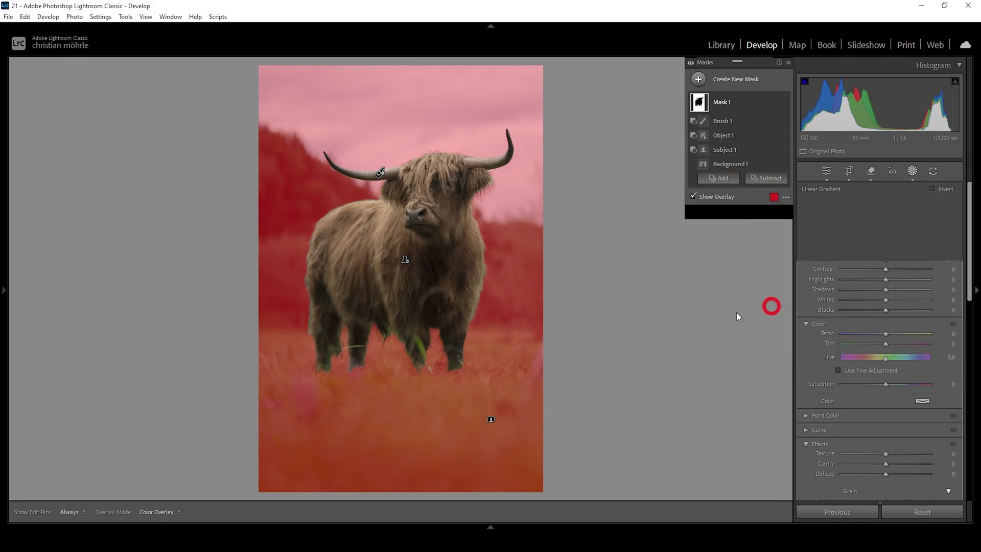
pyautogui.moveTo(393, 359); pyautogui.dragTo(390, 306)
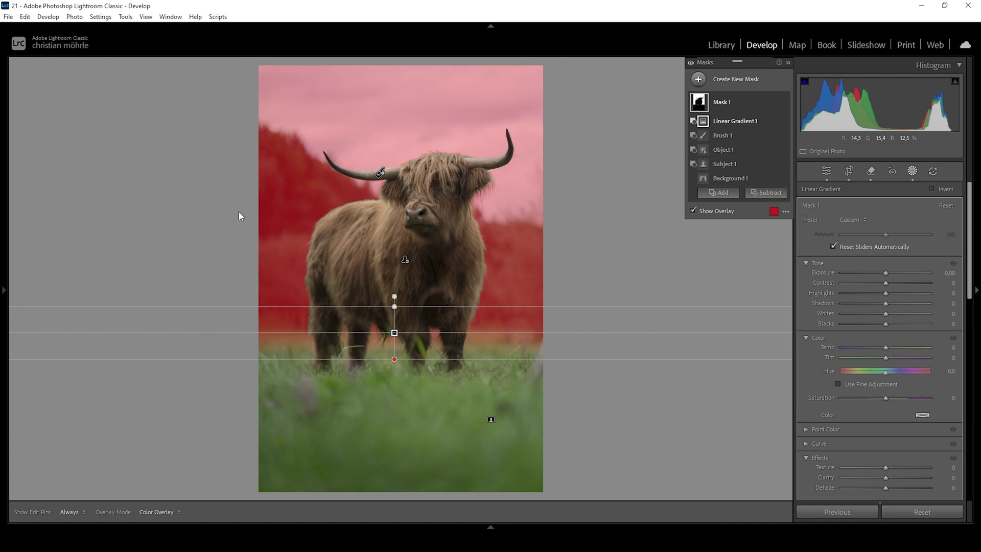
# Step: Subtract a second Linear Gradient running diagonally from lower left toward the bull's head
pyautogui.click(769, 197)
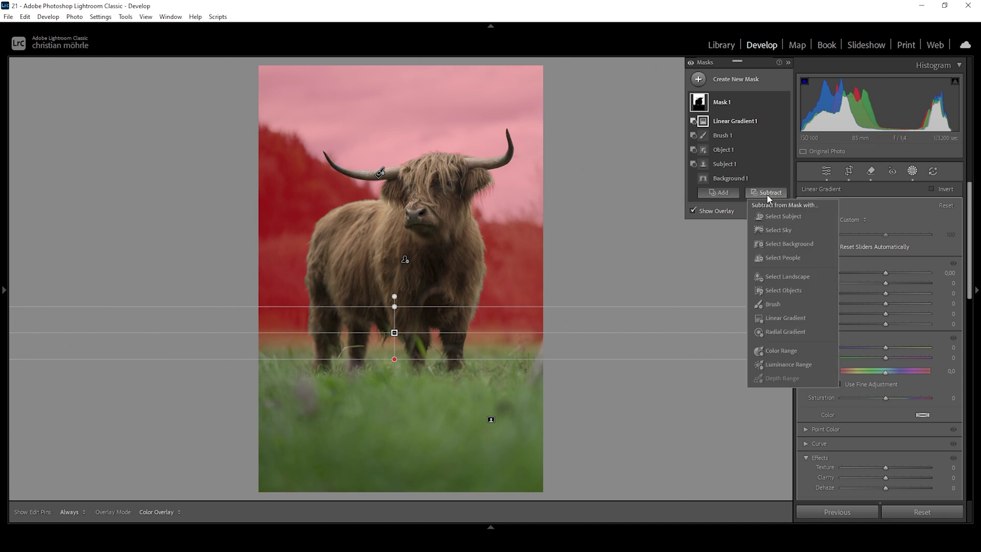
pyautogui.click(782, 318)
pyautogui.moveTo(256, 284); pyautogui.dragTo(394, 216)
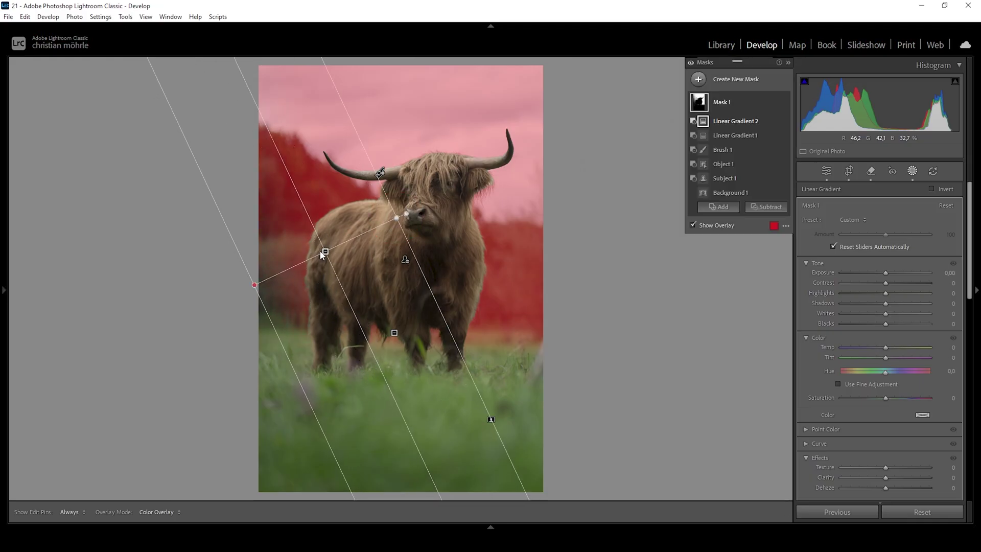
pyautogui.moveTo(329, 248); pyautogui.dragTo(332, 252)
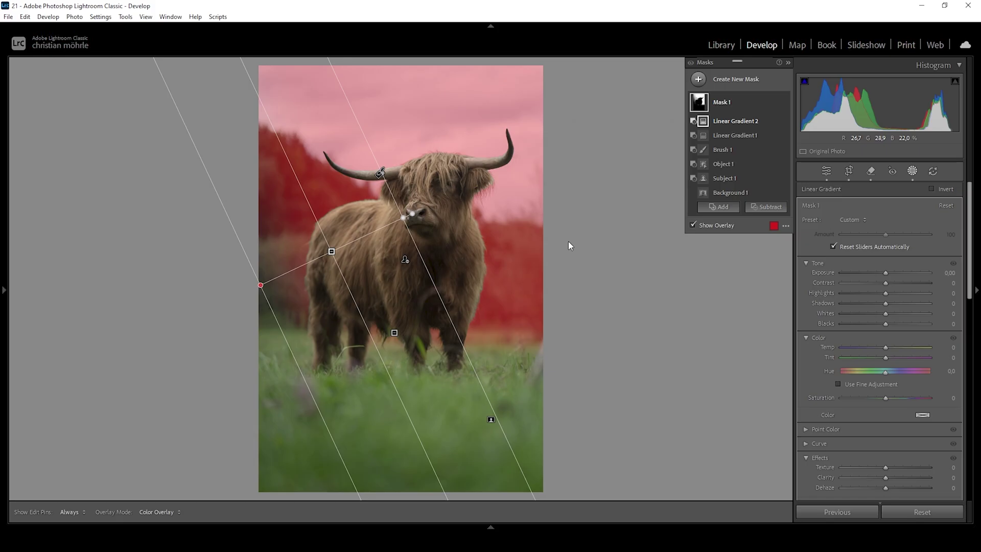
pyautogui.moveTo(331, 251); pyautogui.dragTo(340, 252)
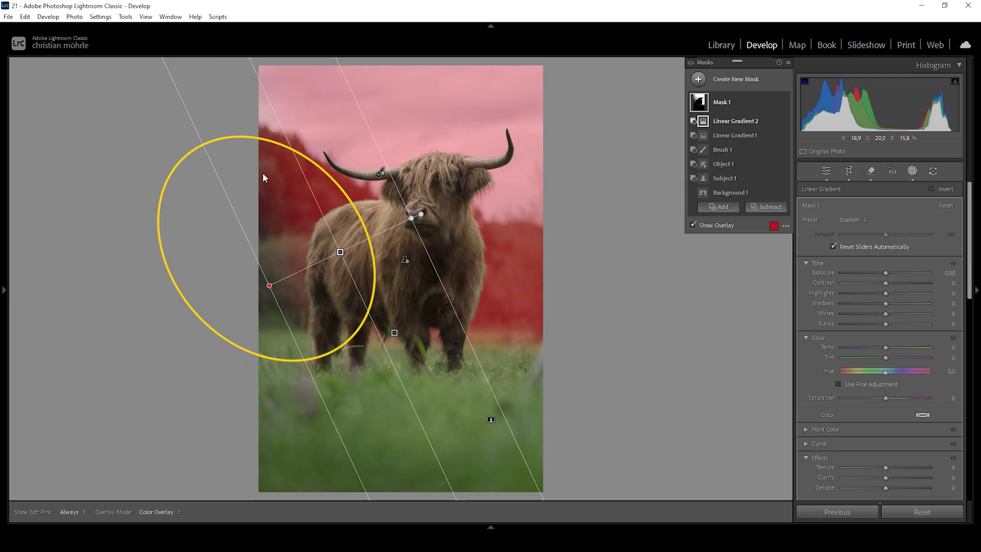
# Step: Give the background mask Exposure +0.85, Highlights −19, Dehaze −8 and Clarity −3
pyautogui.moveTo(885, 273); pyautogui.dragTo(893, 272)
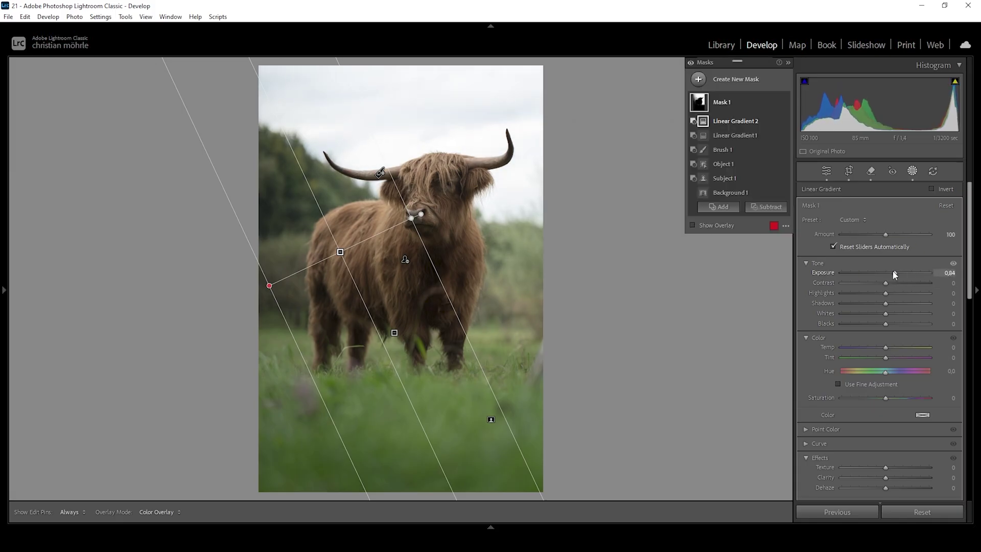
pyautogui.moveTo(950, 275); pyautogui.dragTo(952, 275)
pyautogui.scroll(-3, 945, 455)
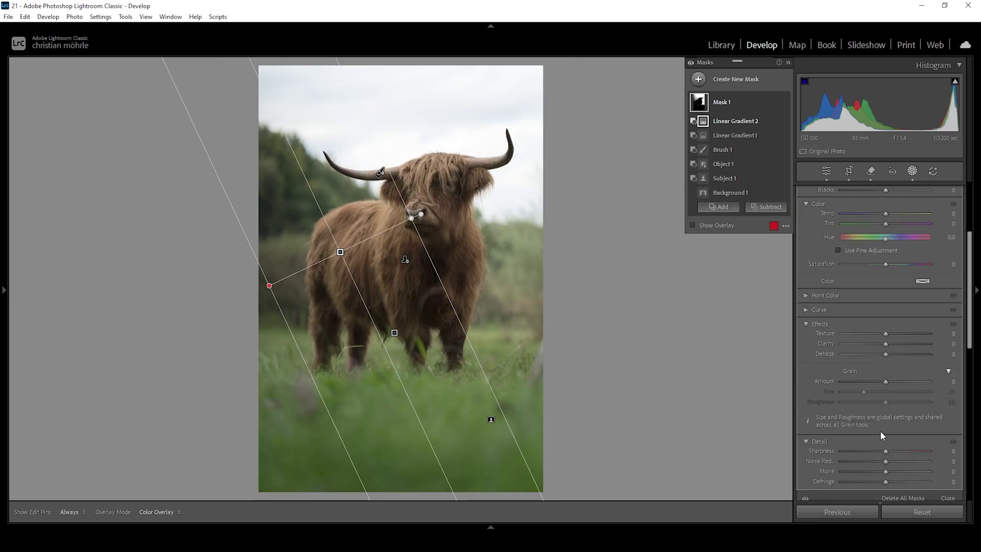
pyautogui.moveTo(885, 354); pyautogui.dragTo(882, 353)
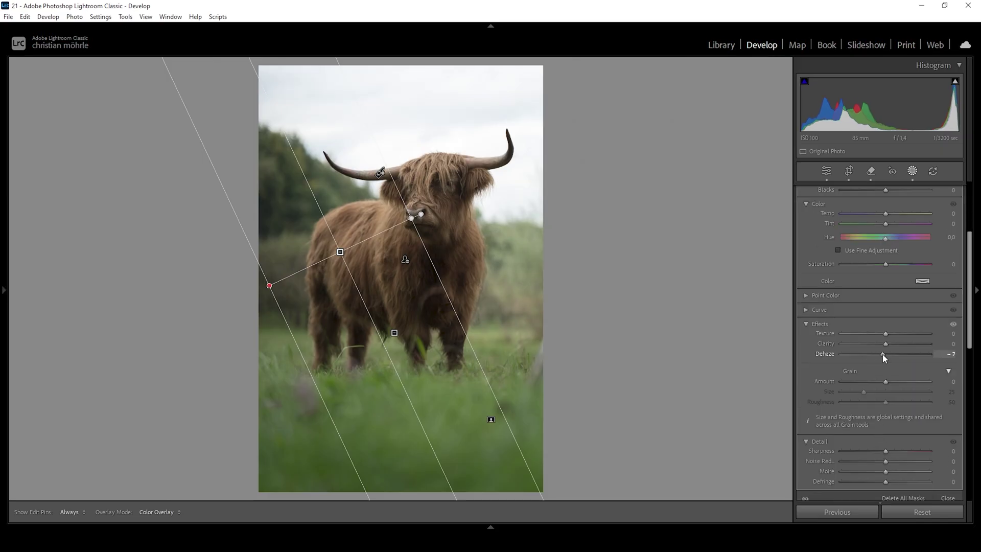
pyautogui.moveTo(882, 354); pyautogui.dragTo(881, 353)
pyautogui.scroll(3, 909, 361)
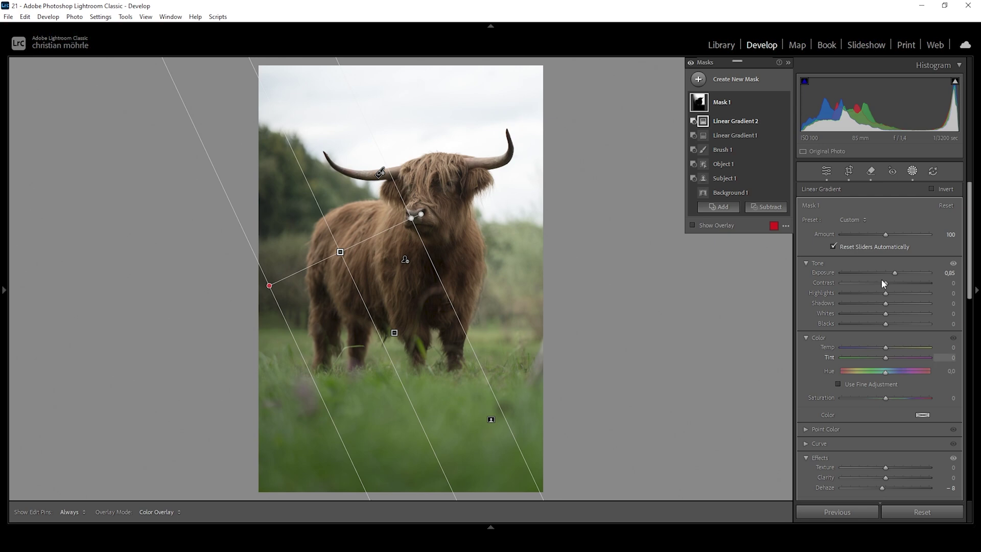
pyautogui.moveTo(885, 293); pyautogui.dragTo(879, 294)
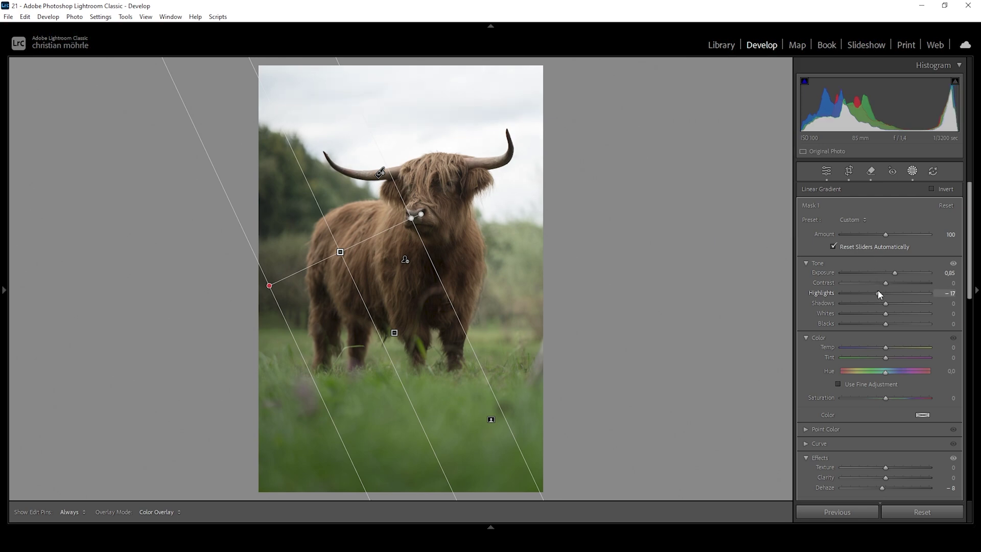
pyautogui.moveTo(877, 291); pyautogui.dragTo(875, 292)
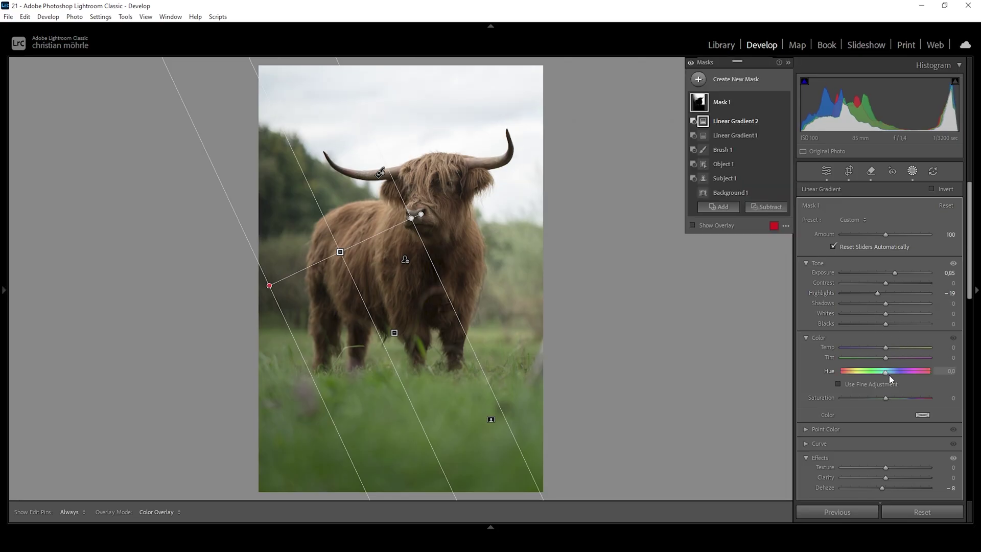
pyautogui.scroll(-2, 898, 377)
pyautogui.moveTo(887, 416); pyautogui.dragTo(885, 415)
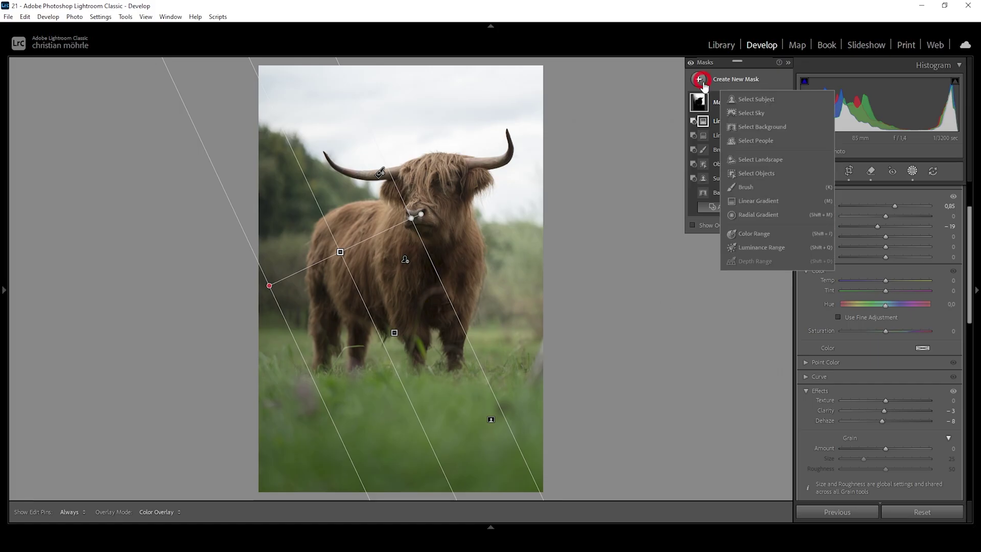
# Step: Add a linear gradient over the bottom grass and set its Exposure to -0.84
pyautogui.click(758, 201)
pyautogui.moveTo(401, 417); pyautogui.dragTo(394, 439)
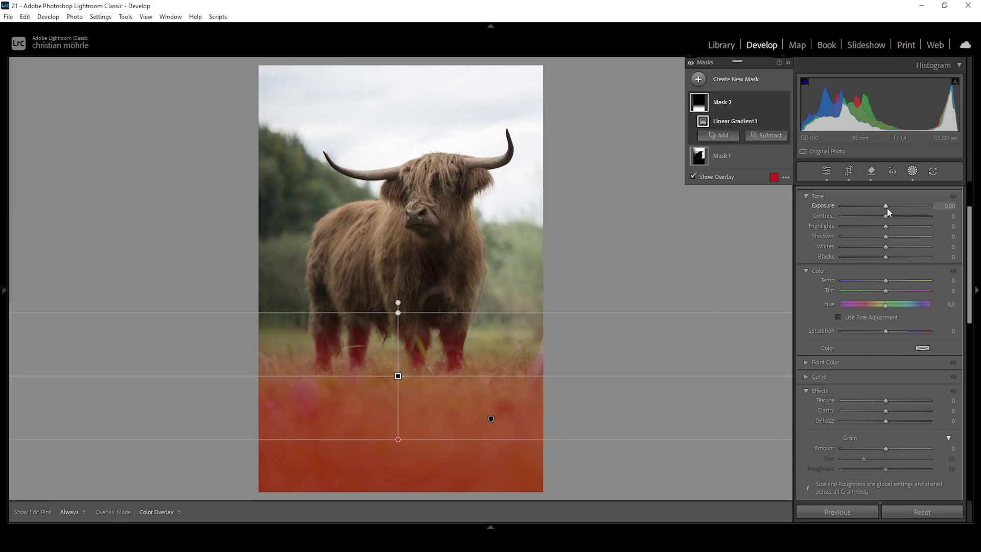
pyautogui.moveTo(887, 208); pyautogui.dragTo(876, 207)
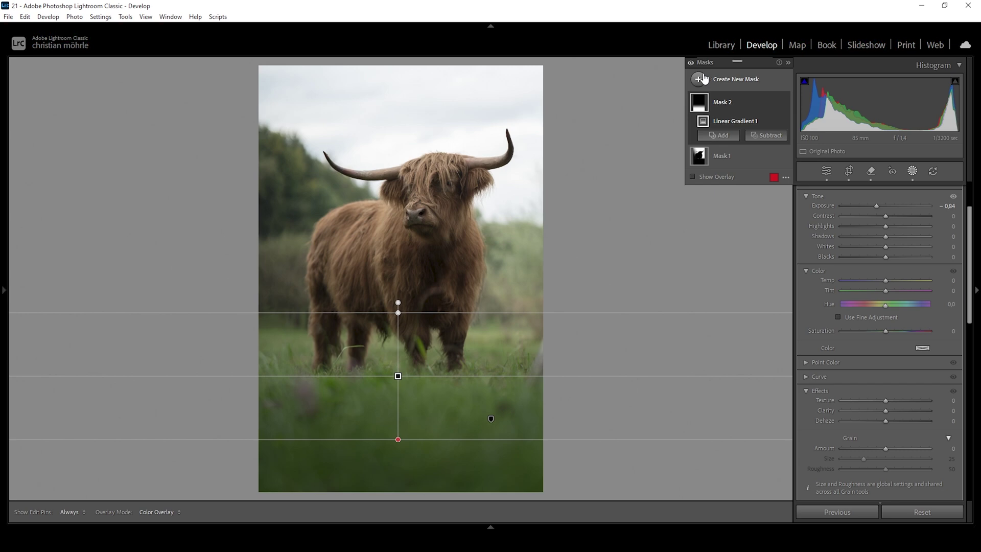
# Step: Add a second, tilted linear gradient over the foreground grass at Exposure -1.30
pyautogui.click(698, 80)
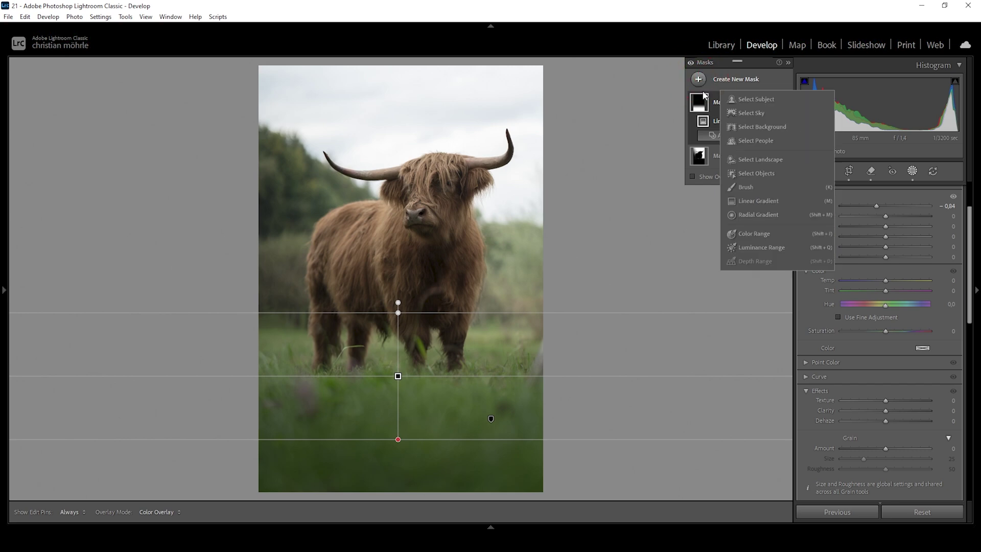
pyautogui.click(767, 201)
pyautogui.moveTo(353, 426); pyautogui.dragTo(383, 319)
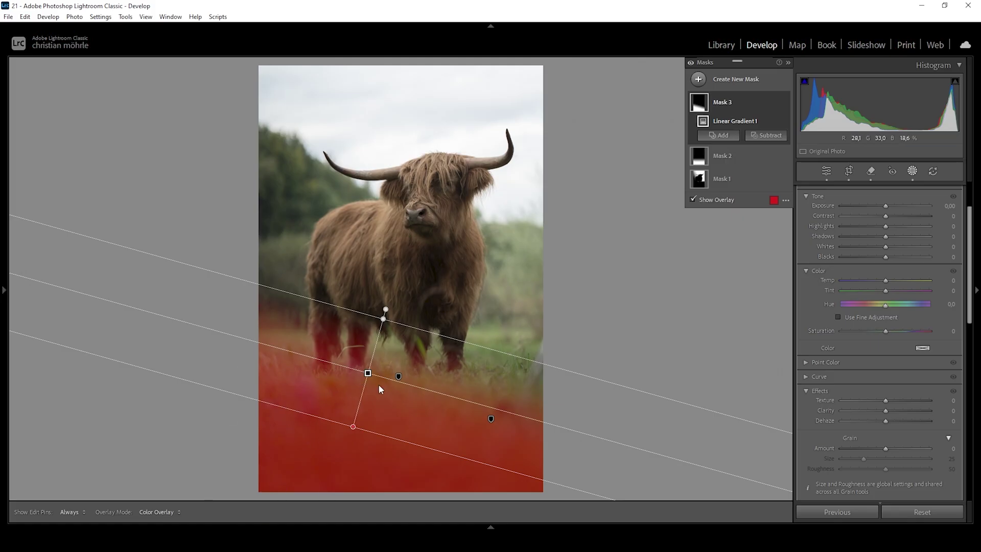
pyautogui.moveTo(367, 373); pyautogui.dragTo(368, 373)
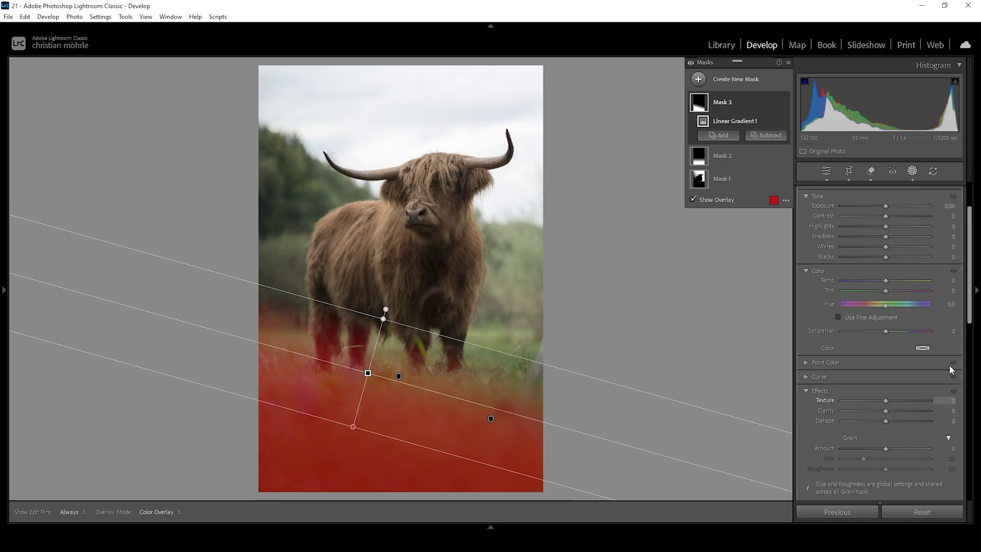
pyautogui.click(885, 207)
pyautogui.moveTo(879, 204); pyautogui.dragTo(878, 204)
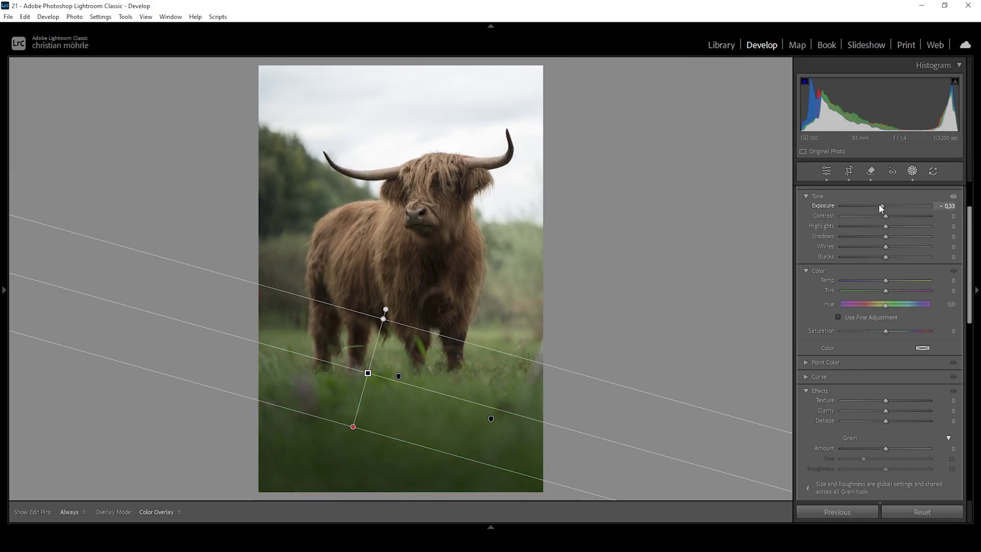
pyautogui.moveTo(879, 204); pyautogui.dragTo(868, 203)
pyautogui.moveTo(367, 374); pyautogui.dragTo(361, 396)
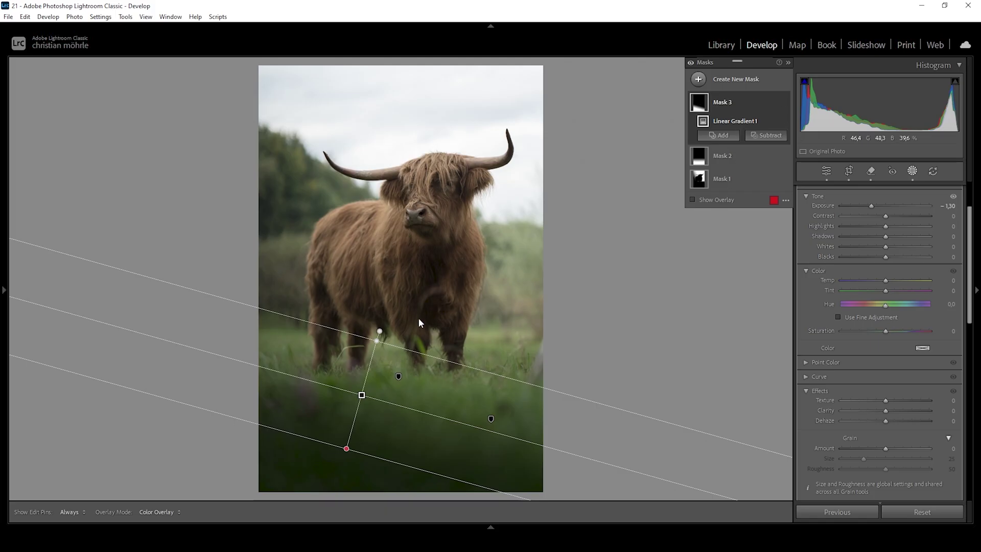
pyautogui.click(698, 79)
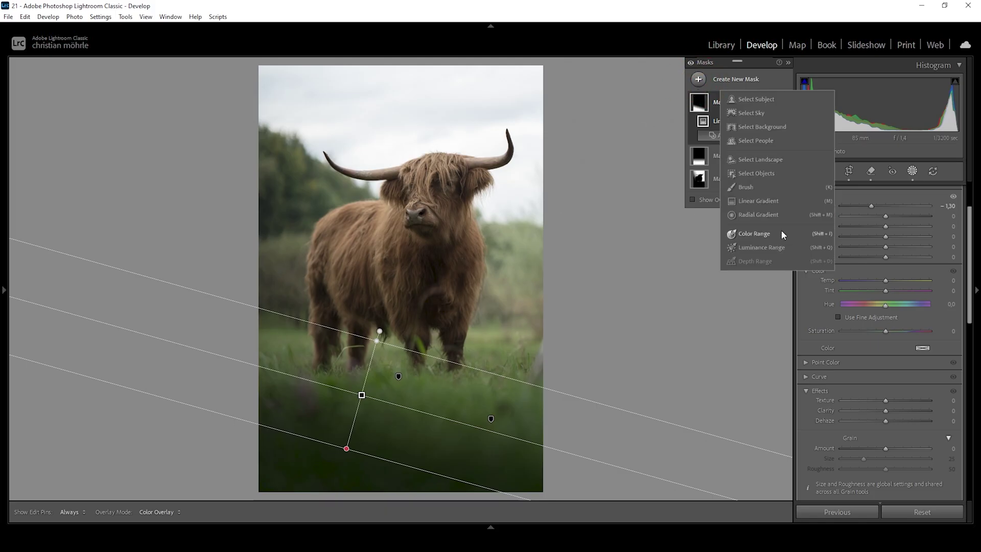
# Step: Add a radial gradient on the right background, subtract the subject, and set Blacks +100, Dehaze -14
pyautogui.click(771, 215)
pyautogui.moveTo(499, 216); pyautogui.dragTo(677, 306)
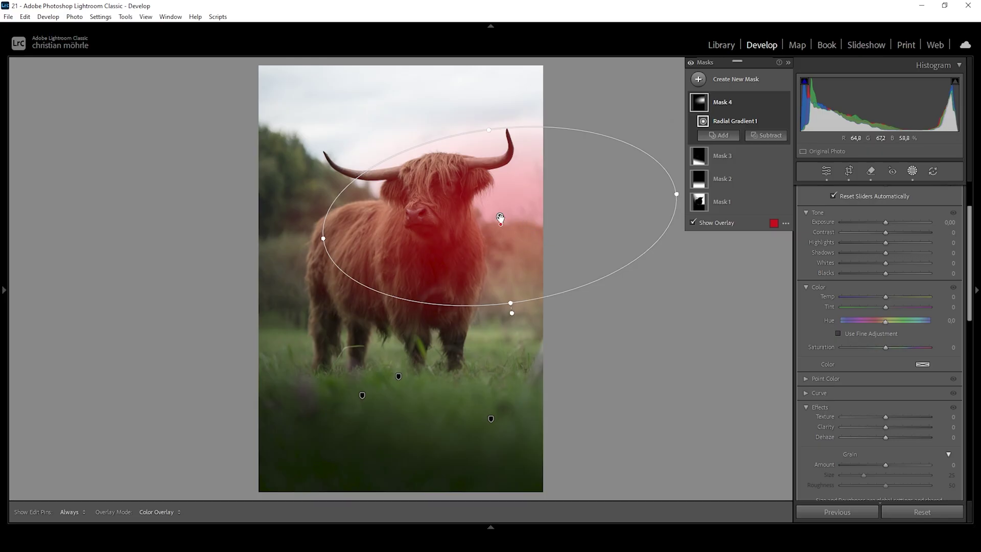
pyautogui.moveTo(500, 217); pyautogui.dragTo(559, 219)
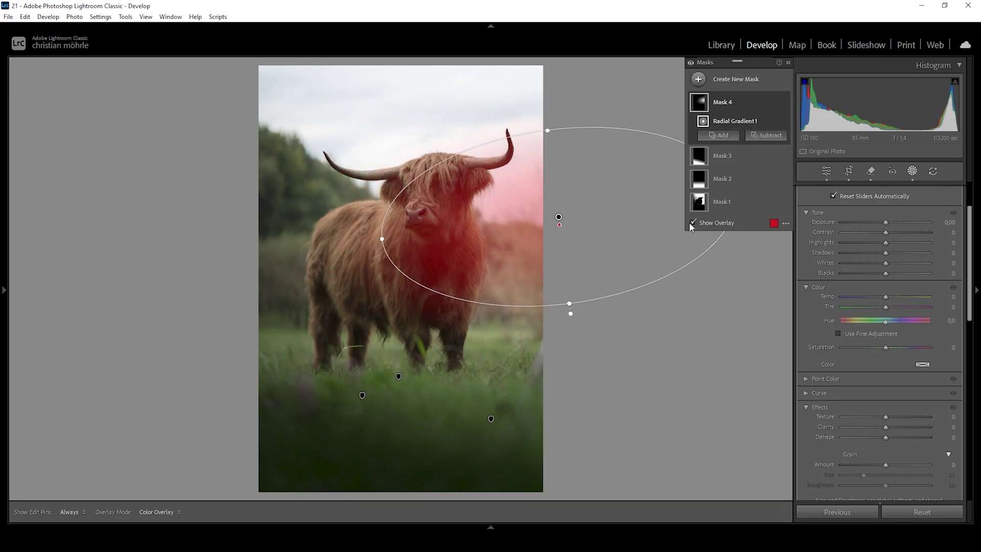
pyautogui.click(781, 136)
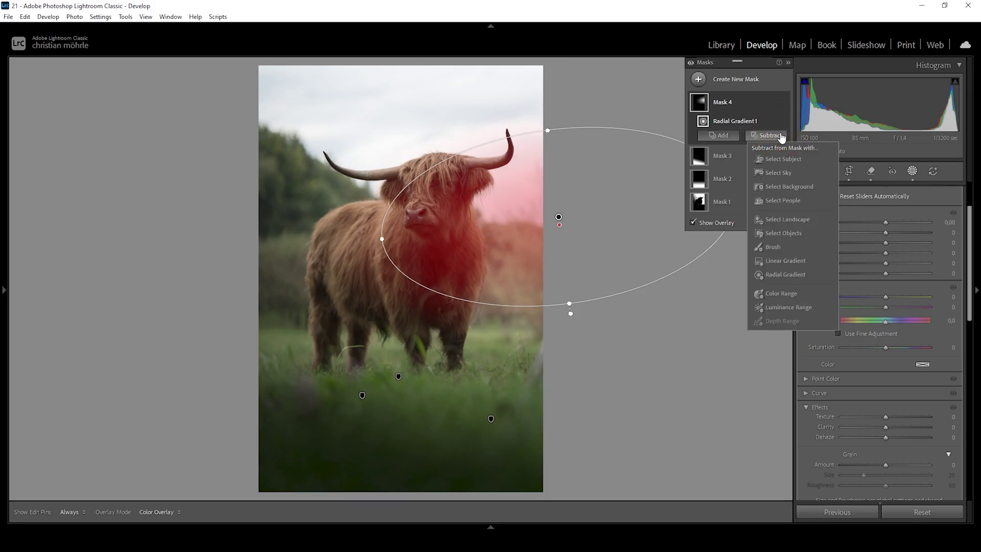
pyautogui.click(786, 156)
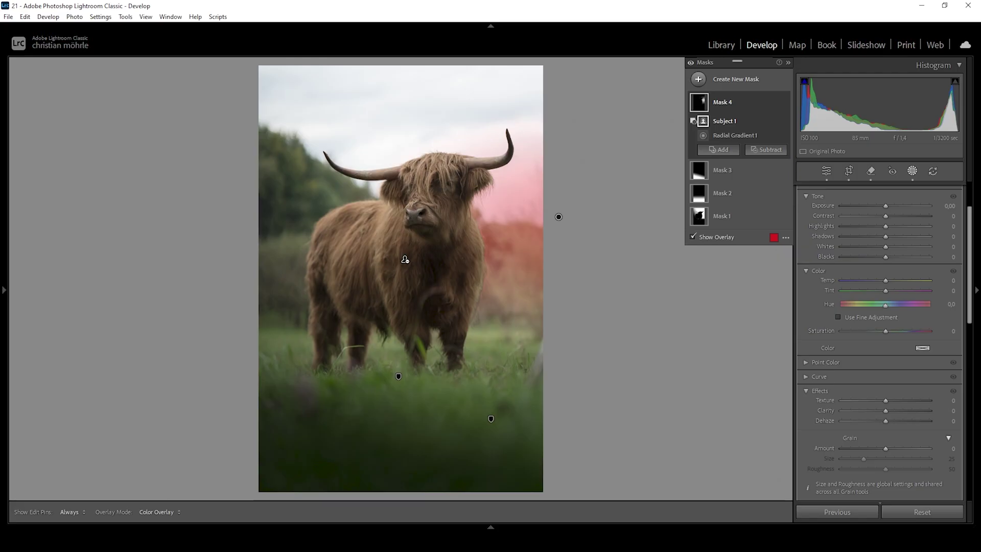
pyautogui.moveTo(890, 257); pyautogui.dragTo(971, 260)
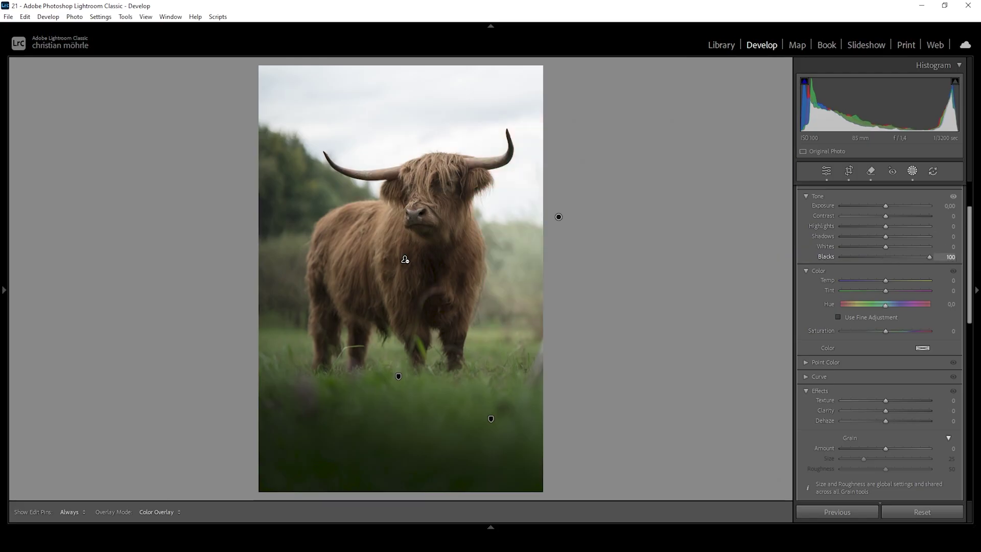
pyautogui.moveTo(885, 424); pyautogui.dragTo(878, 420)
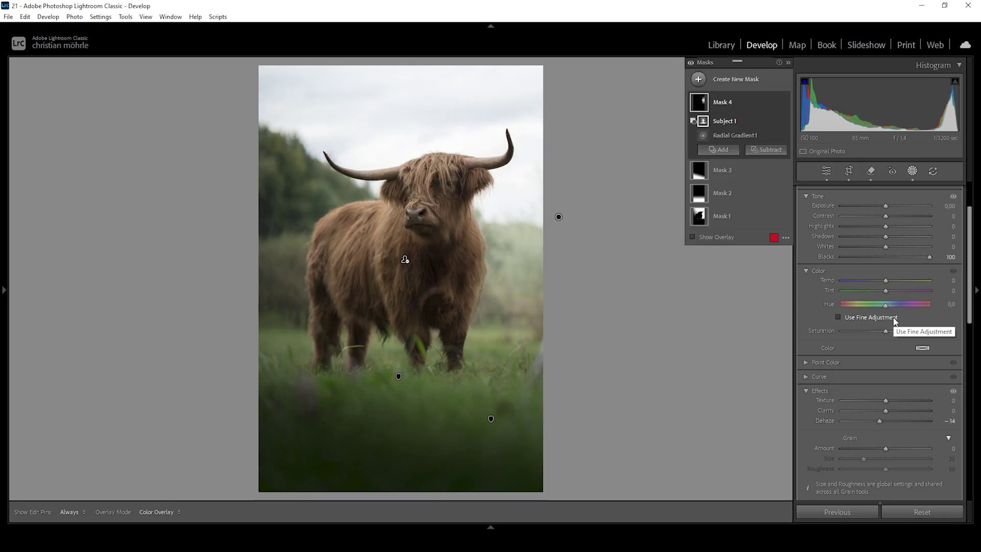
pyautogui.click(697, 81)
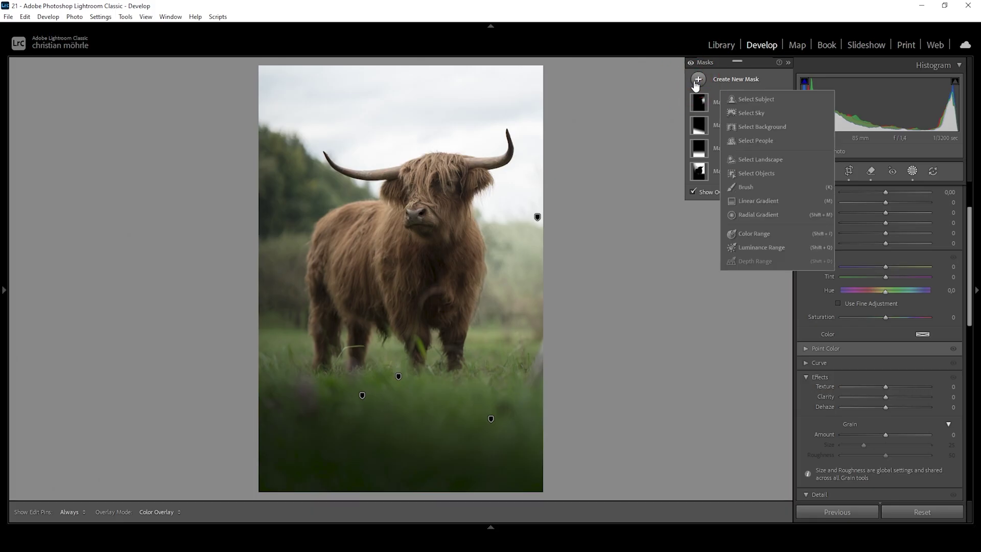
# Step: Draw a radial gradient on the left, subtracting the cow and a linear gradient over the lower grass
pyautogui.click(762, 214)
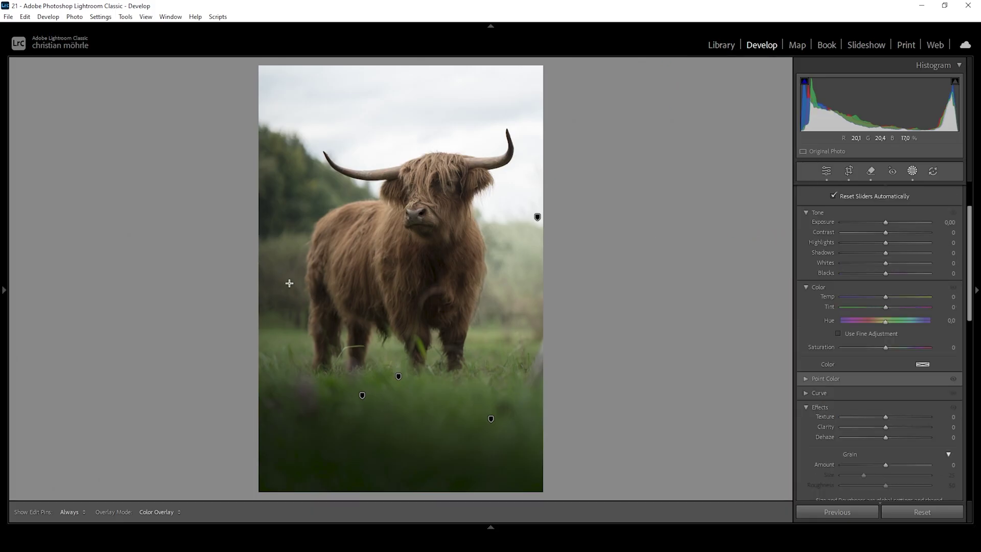
pyautogui.moveTo(256, 261); pyautogui.dragTo(427, 351)
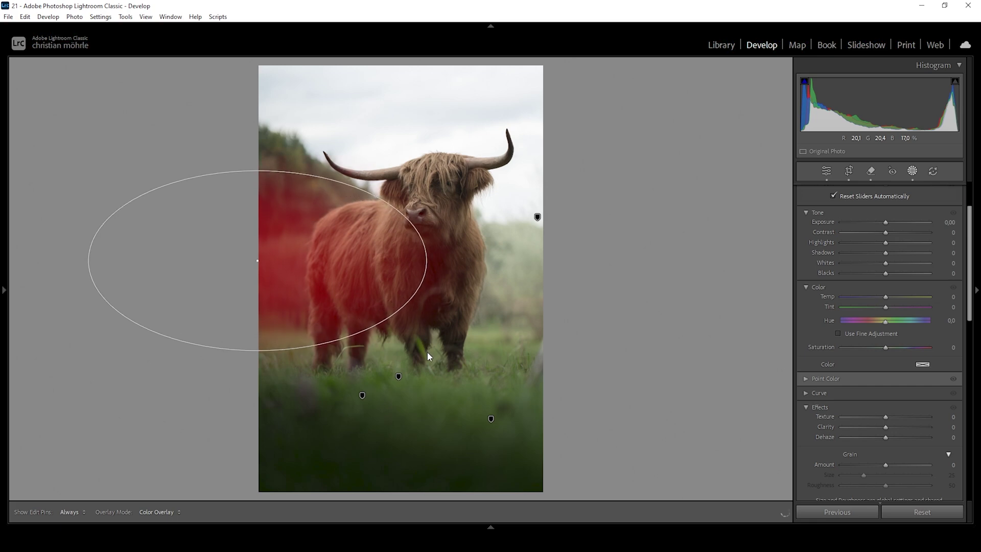
pyautogui.moveTo(250, 260); pyautogui.dragTo(213, 272)
pyautogui.moveTo(390, 271); pyautogui.dragTo(410, 274)
pyautogui.click(735, 102)
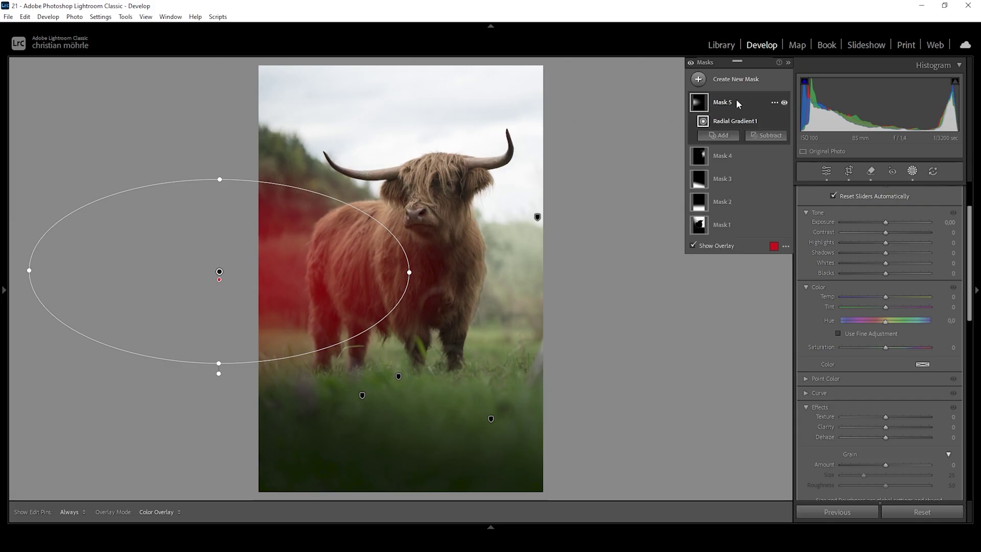
pyautogui.click(769, 135)
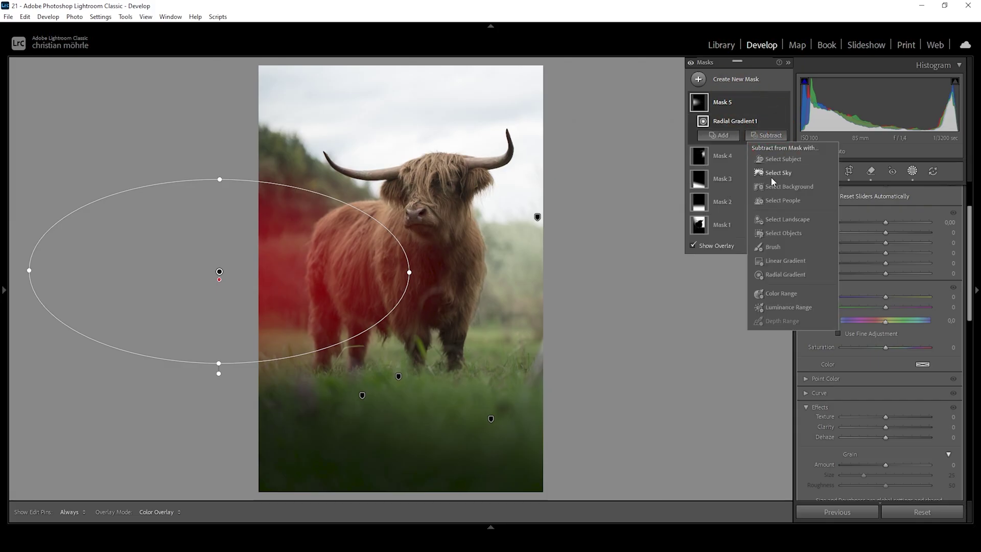
pyautogui.click(798, 160)
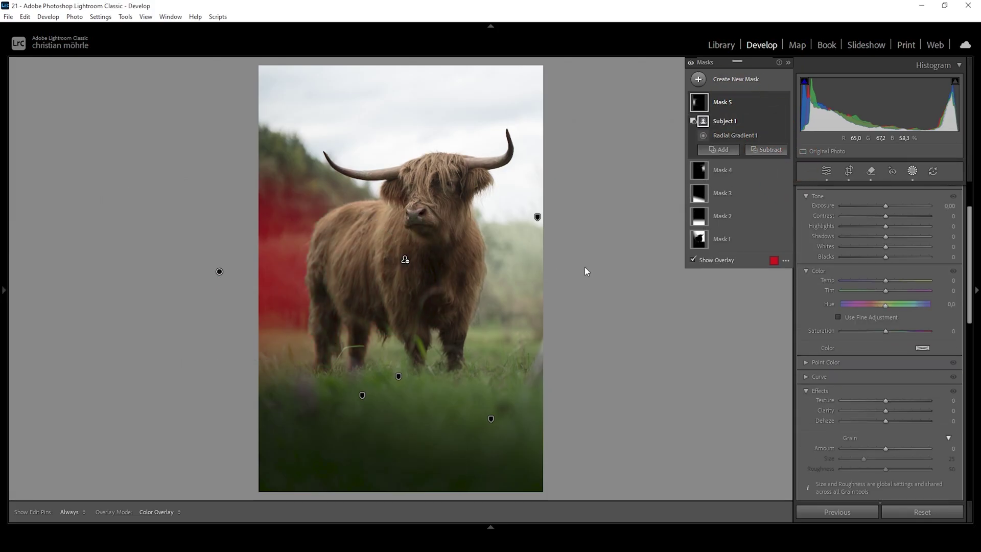
pyautogui.click(771, 150)
pyautogui.click(788, 282)
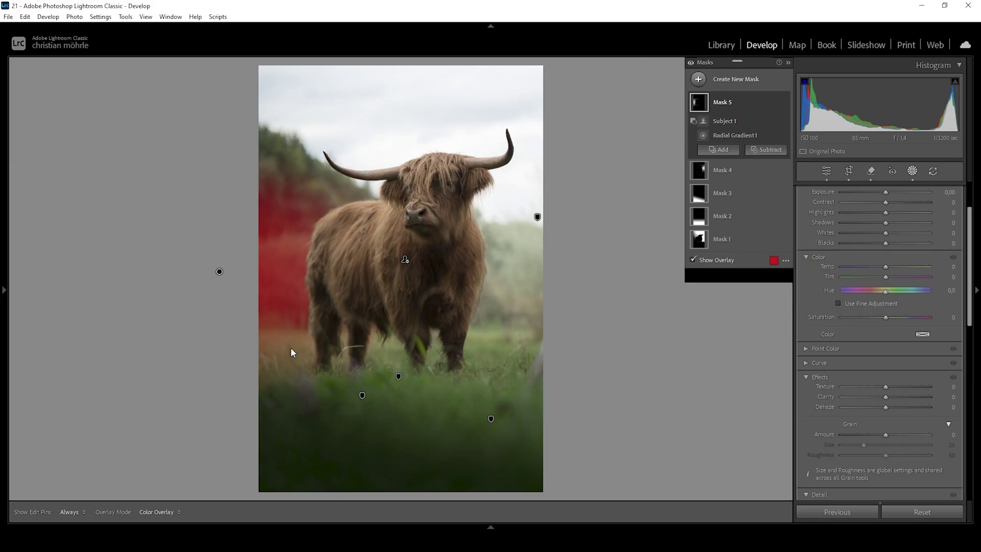
pyautogui.moveTo(272, 370); pyautogui.dragTo(273, 329)
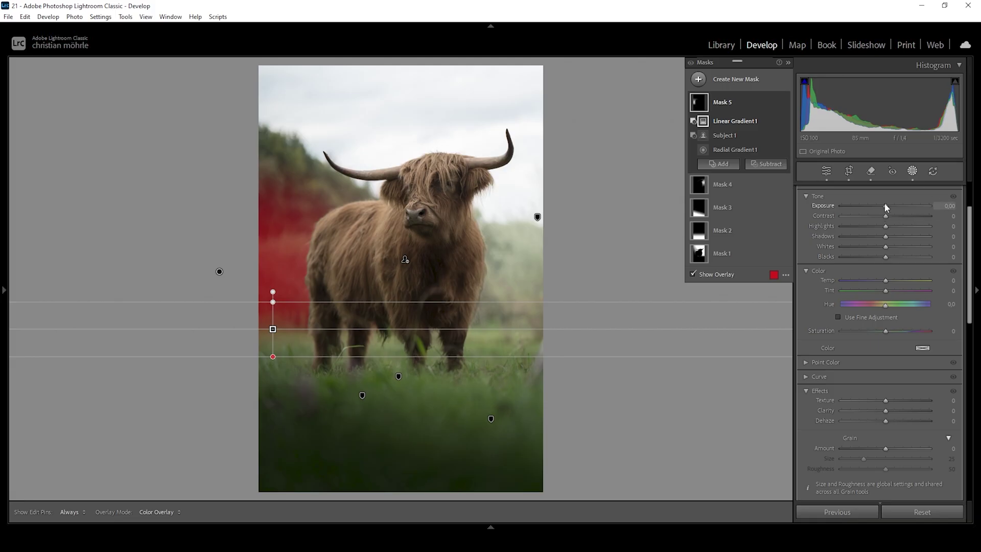
# Step: Set this mask's Exposure to -1.30
pyautogui.moveTo(884, 204); pyautogui.dragTo(873, 206)
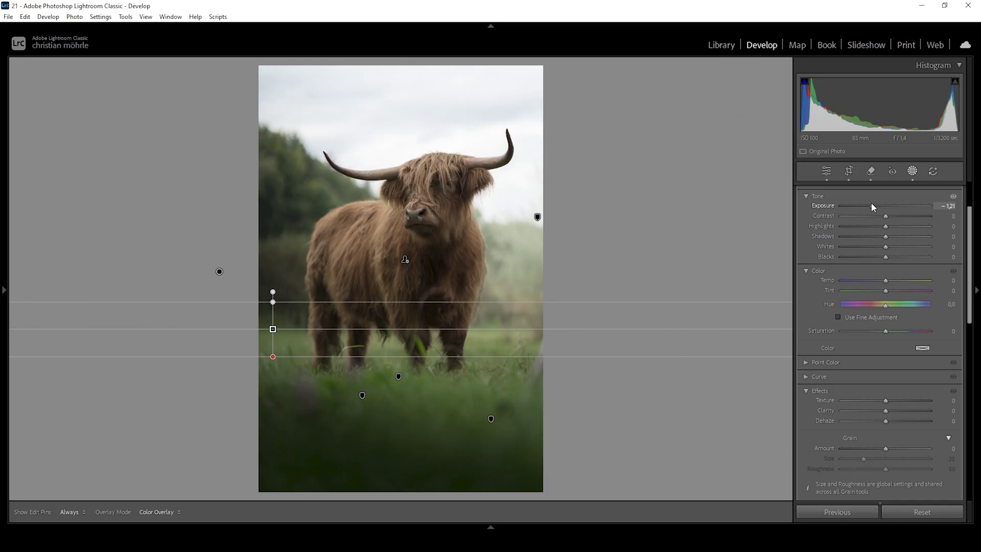
pyautogui.moveTo(871, 205); pyautogui.dragTo(870, 206)
pyautogui.moveTo(868, 203); pyautogui.dragTo(869, 204)
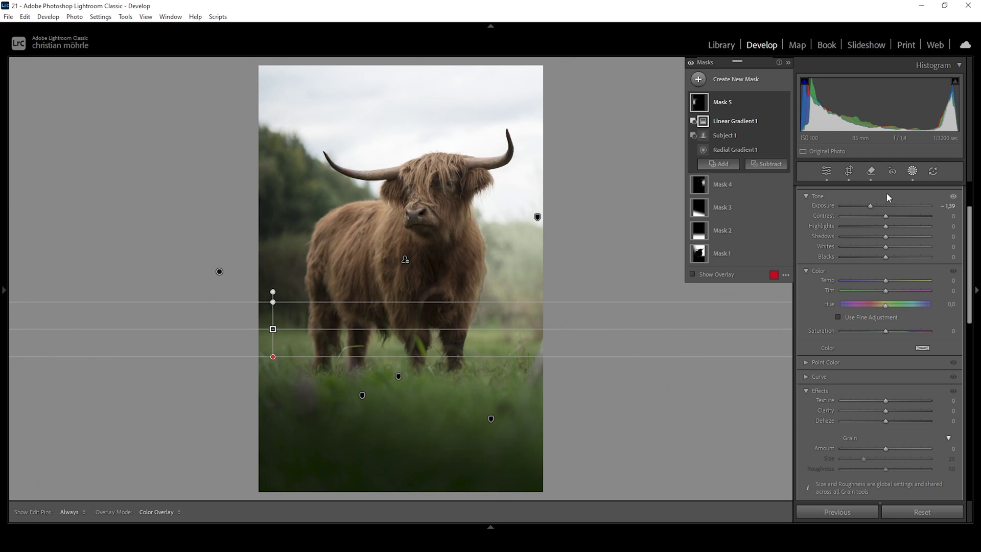
pyautogui.moveTo(871, 205); pyautogui.dragTo(879, 195)
# Step: Draw and enlarge a radial gradient over the background right of the cow's head
pyautogui.click(703, 79)
pyautogui.click(727, 220)
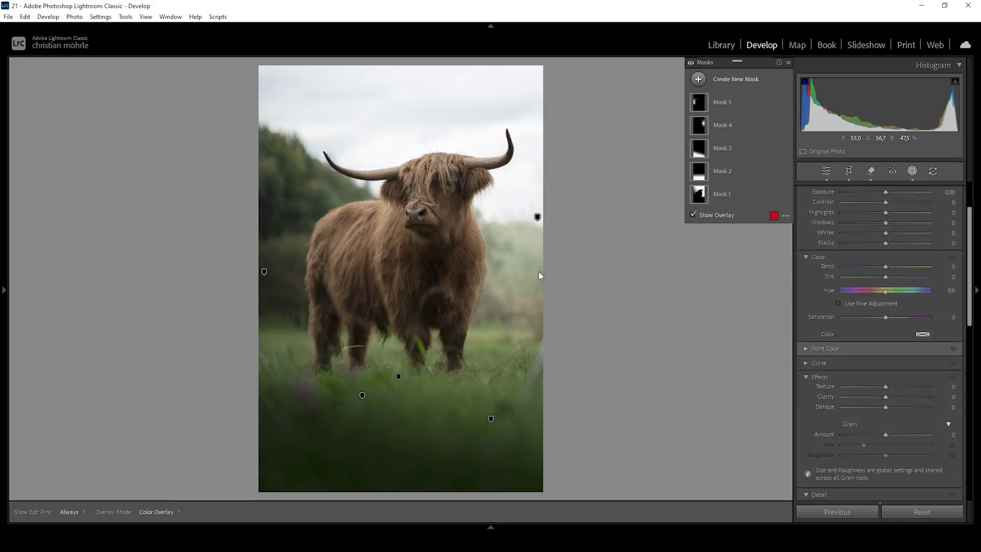
pyautogui.moveTo(545, 274); pyautogui.dragTo(627, 364)
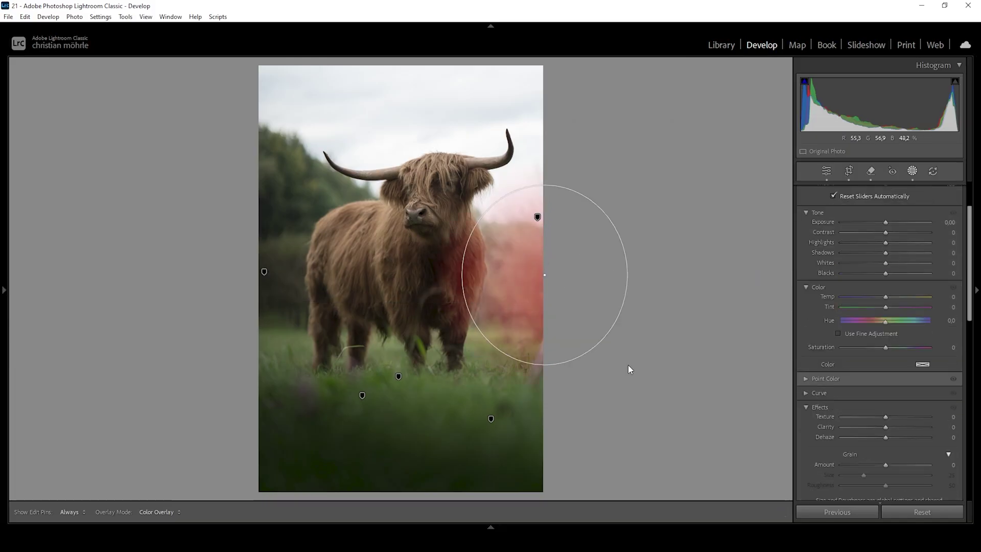
pyautogui.moveTo(563, 238); pyautogui.dragTo(556, 211)
pyautogui.moveTo(541, 345); pyautogui.dragTo(547, 341)
pyautogui.moveTo(620, 238); pyautogui.dragTo(629, 232)
pyautogui.moveTo(545, 258); pyautogui.dragTo(553, 254)
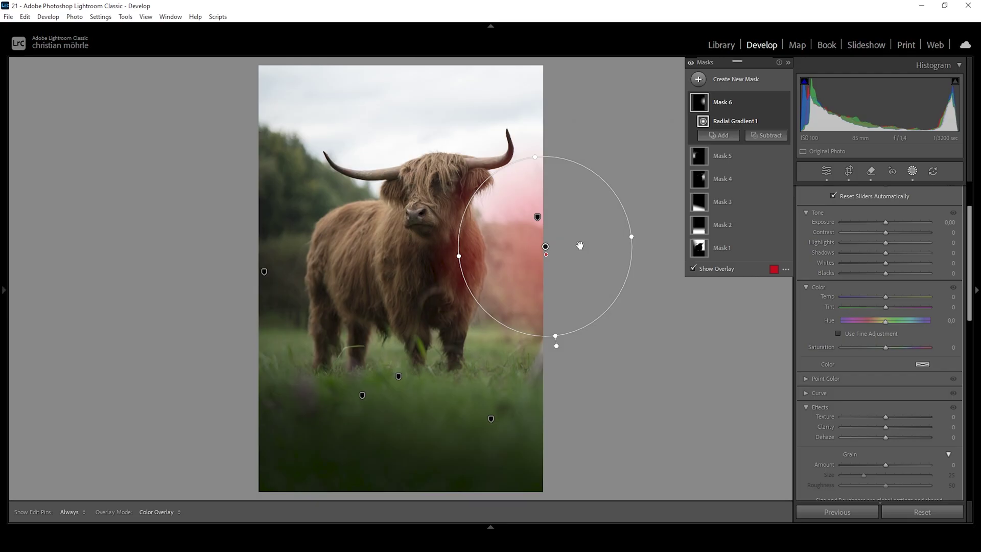
# Step: Set the mask's Blacks to 44 and Dehaze to -16
pyautogui.moveTo(886, 273); pyautogui.dragTo(896, 273)
pyautogui.scroll(-2, 889, 388)
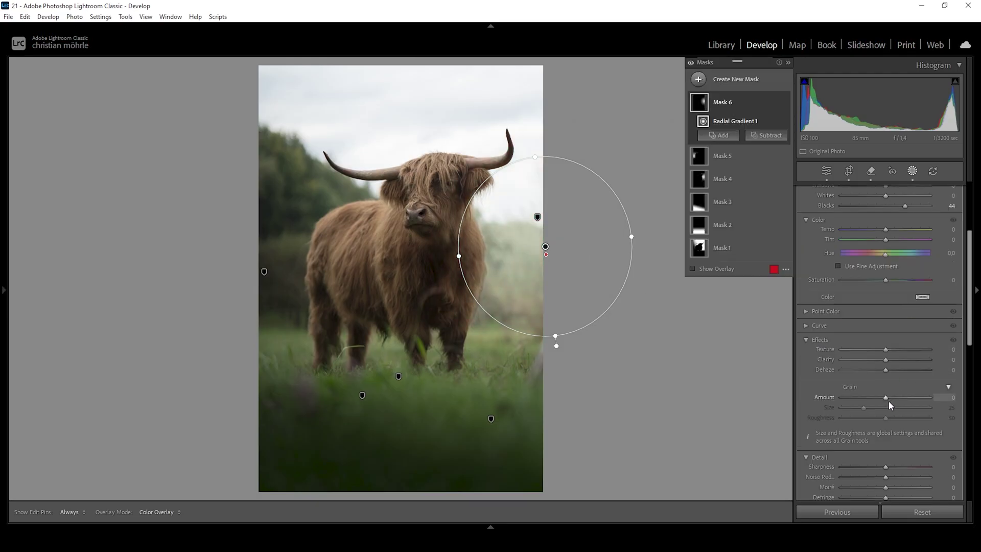
pyautogui.moveTo(884, 366)
pyautogui.mouseDown()
pyautogui.moveTo(873, 363)
pyautogui.moveTo(879, 369)
pyautogui.mouseUp()
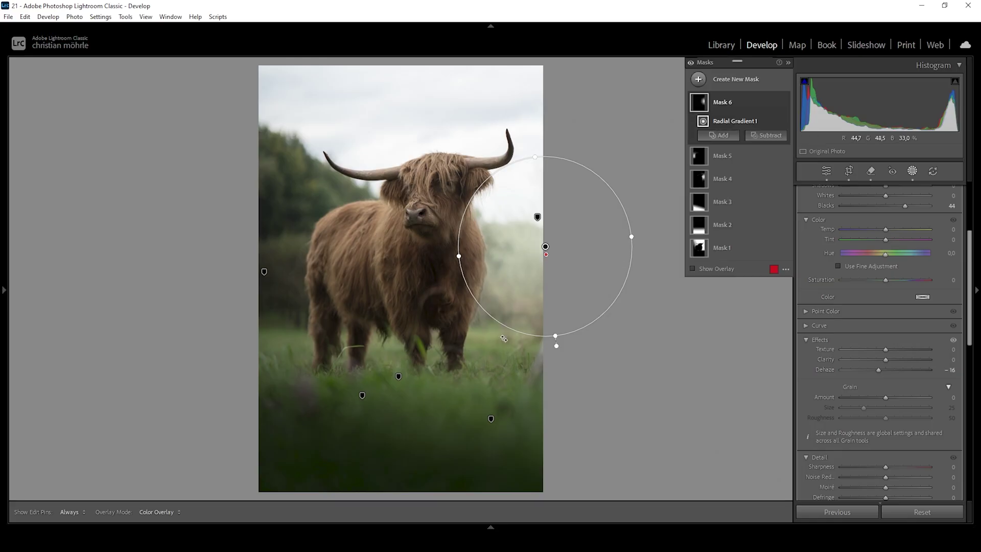
# Step: Draw a radial gradient over the legs, subtracting a linear gradient and the selected subject
pyautogui.click(698, 80)
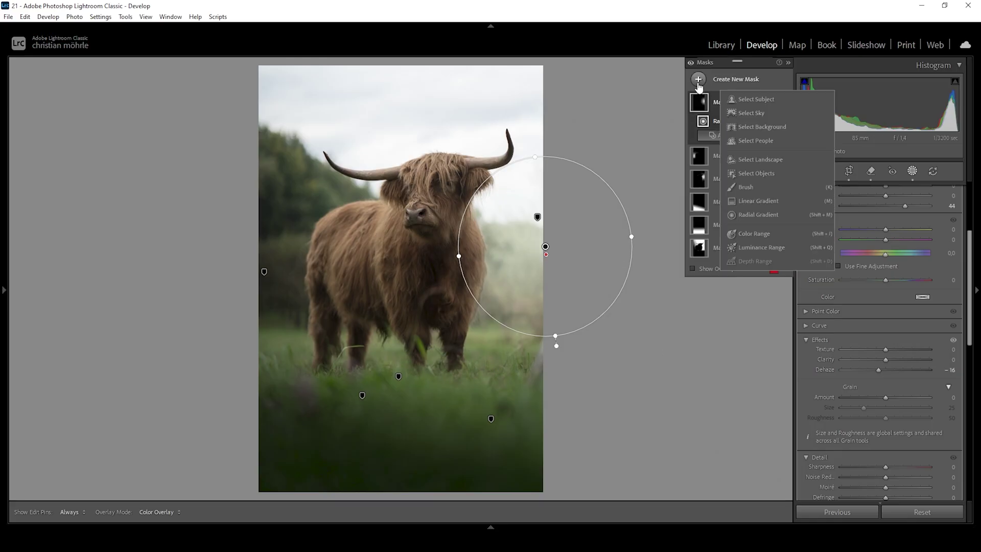
pyautogui.click(755, 215)
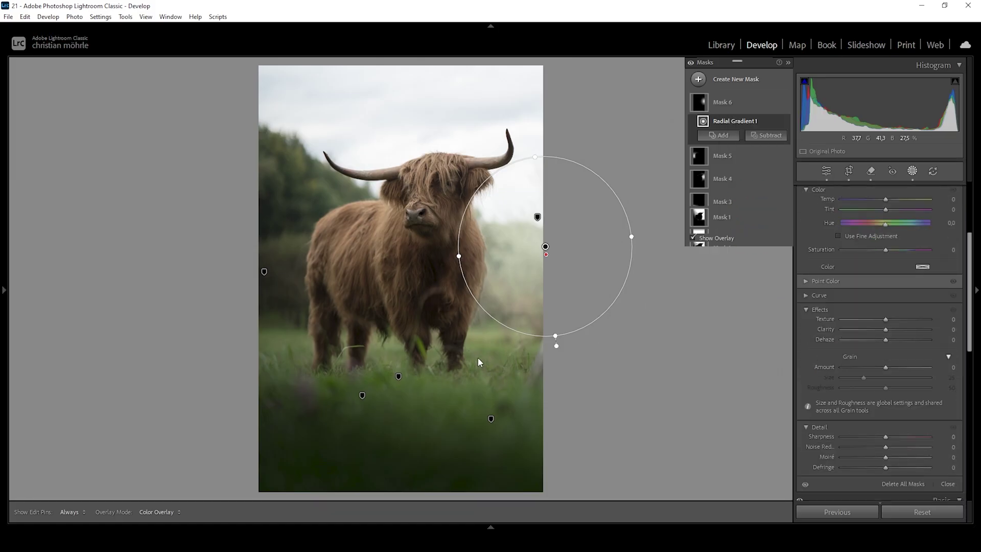
pyautogui.moveTo(480, 358); pyautogui.dragTo(689, 407)
pyautogui.moveTo(509, 352); pyautogui.dragTo(562, 337)
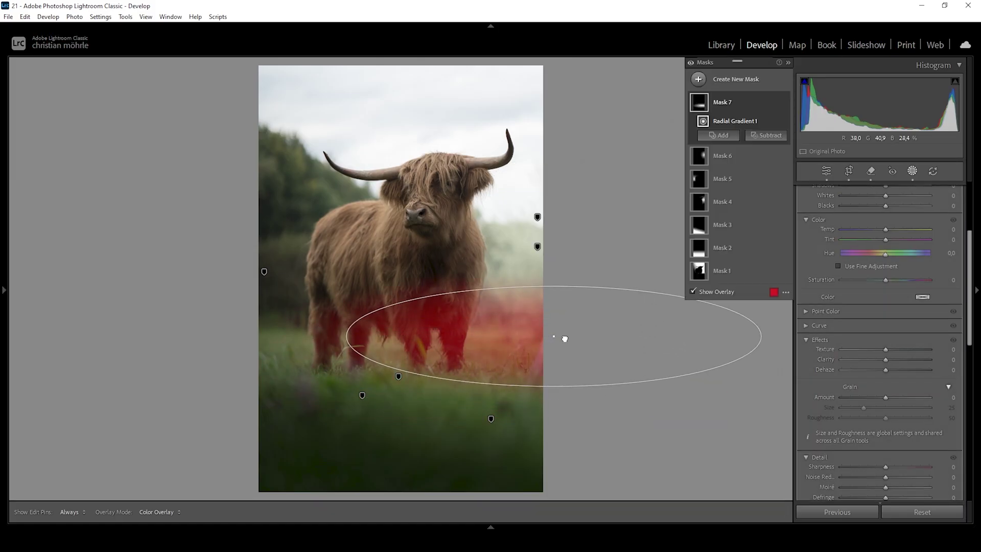
pyautogui.moveTo(350, 336); pyautogui.dragTo(292, 336)
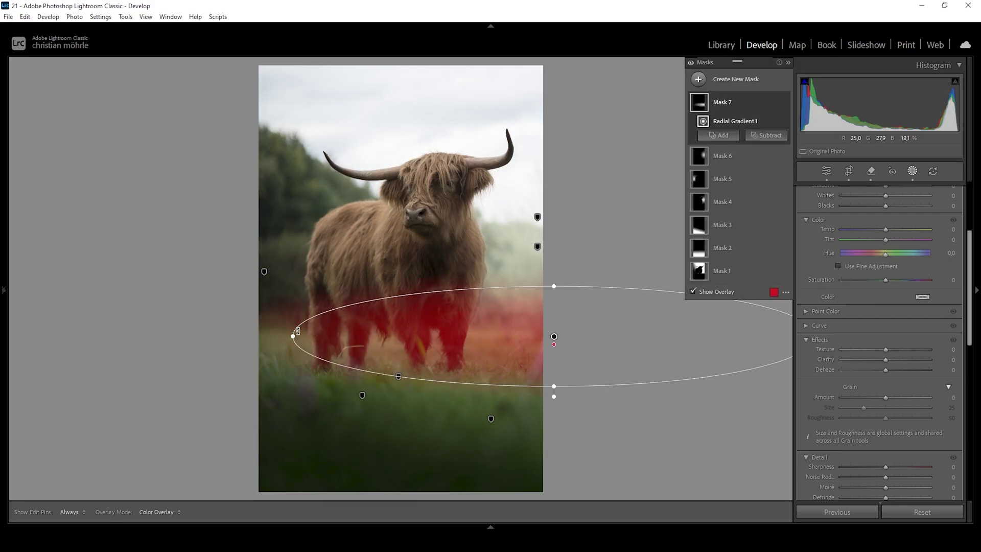
pyautogui.click(761, 135)
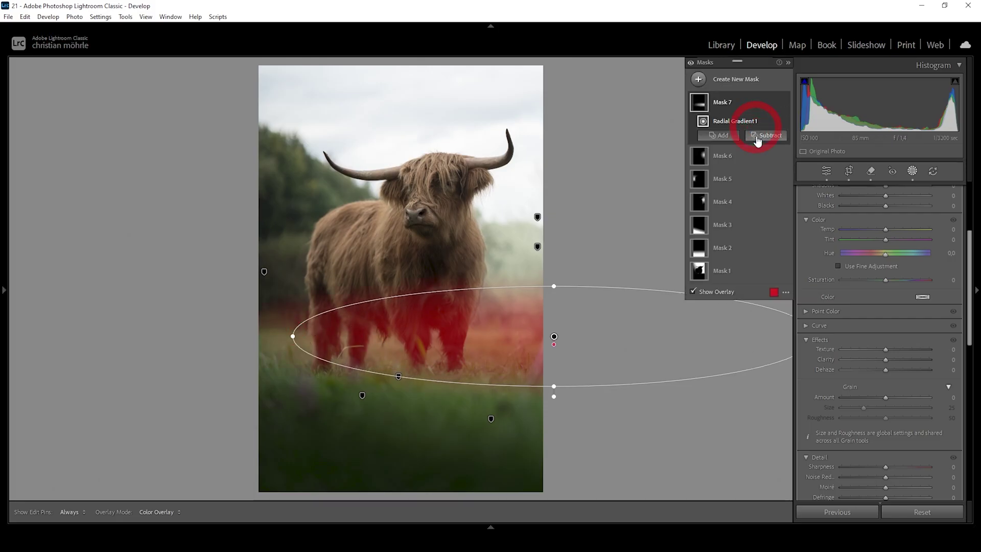
pyautogui.click(784, 261)
pyautogui.moveTo(504, 317); pyautogui.dragTo(503, 345)
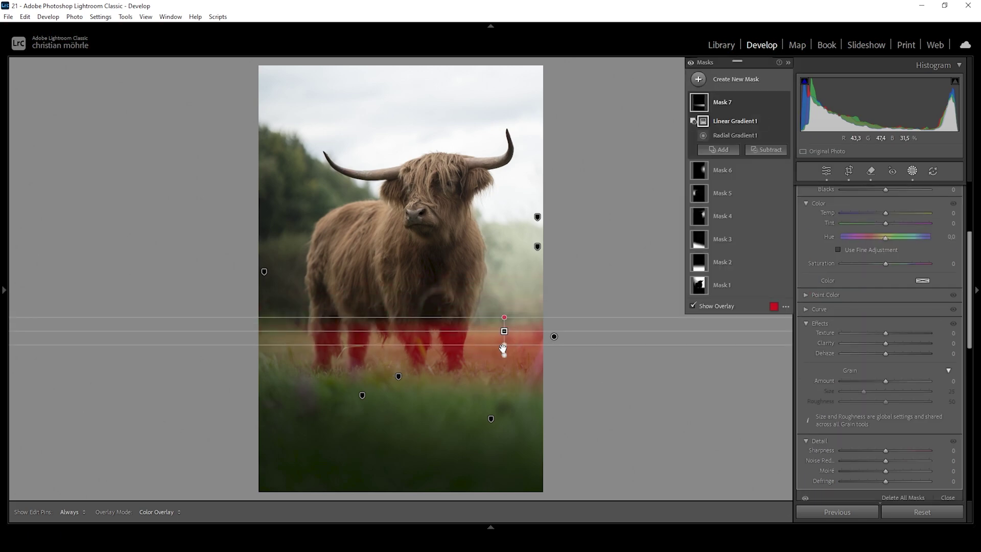
pyautogui.click(775, 149)
pyautogui.click(780, 173)
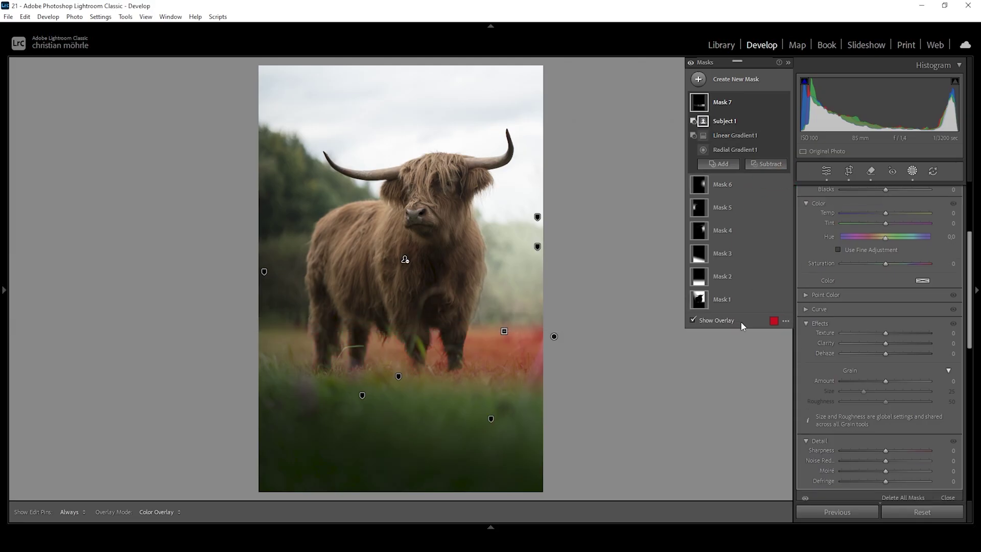
# Step: Set the grass band to Exposure 0.56, Whites 48, Temp 28 and Tint -23
pyautogui.scroll(3, 878, 255)
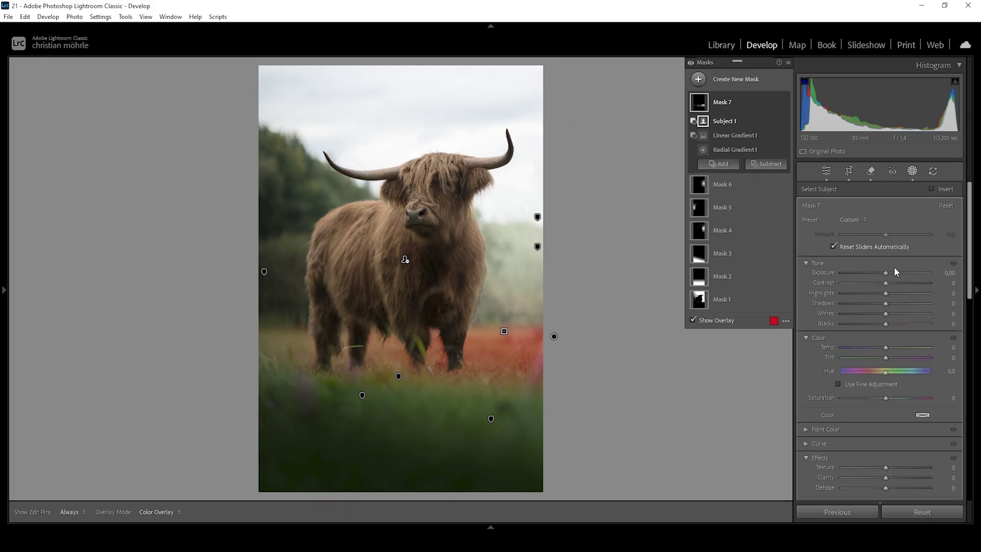
pyautogui.moveTo(885, 270); pyautogui.dragTo(891, 271)
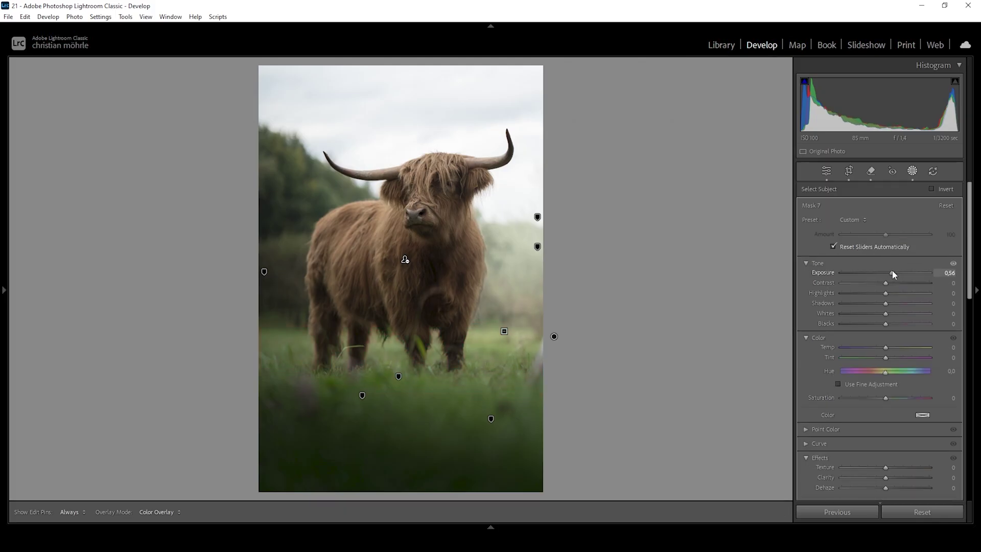
pyautogui.moveTo(886, 313); pyautogui.dragTo(912, 313)
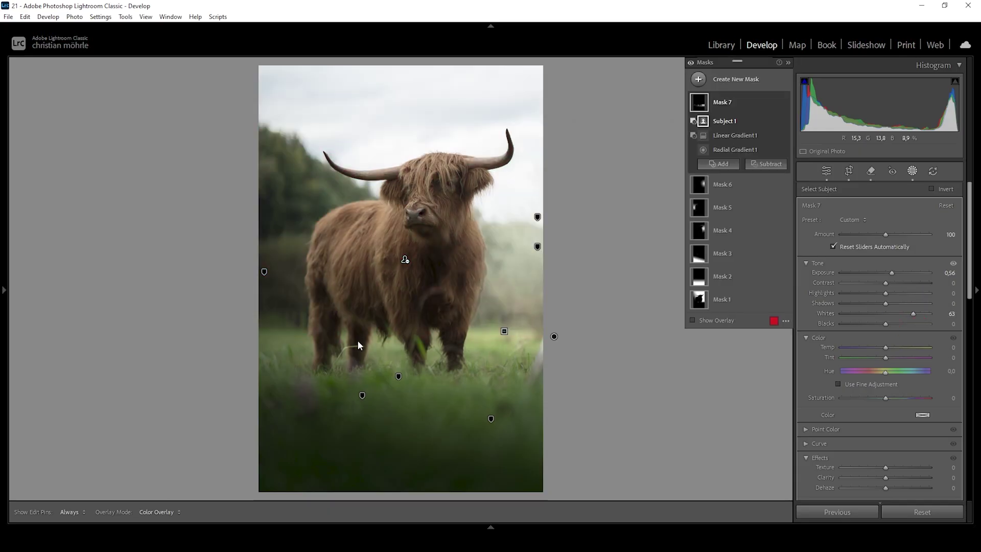
pyautogui.moveTo(457, 348)
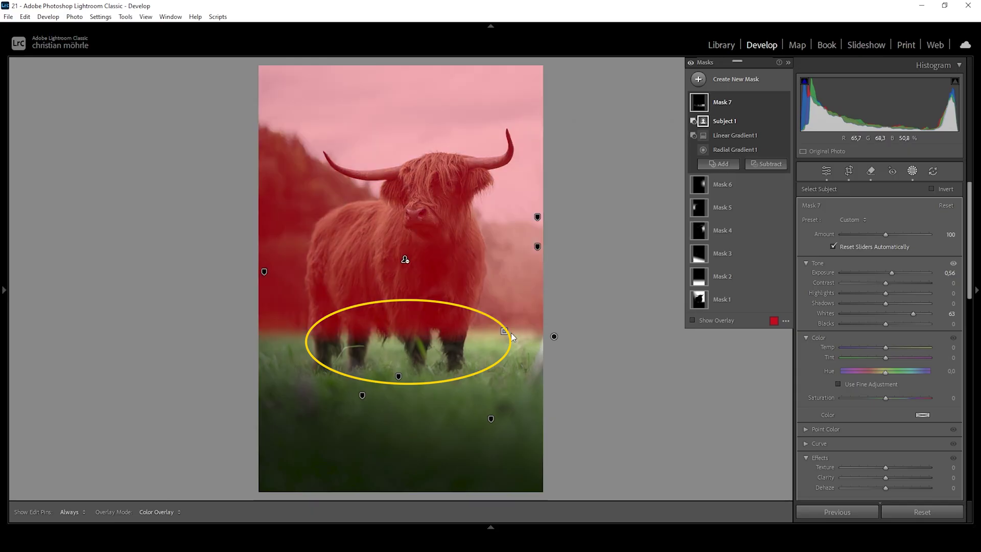
pyautogui.moveTo(913, 313); pyautogui.dragTo(906, 313)
pyautogui.moveTo(887, 348); pyautogui.dragTo(892, 349)
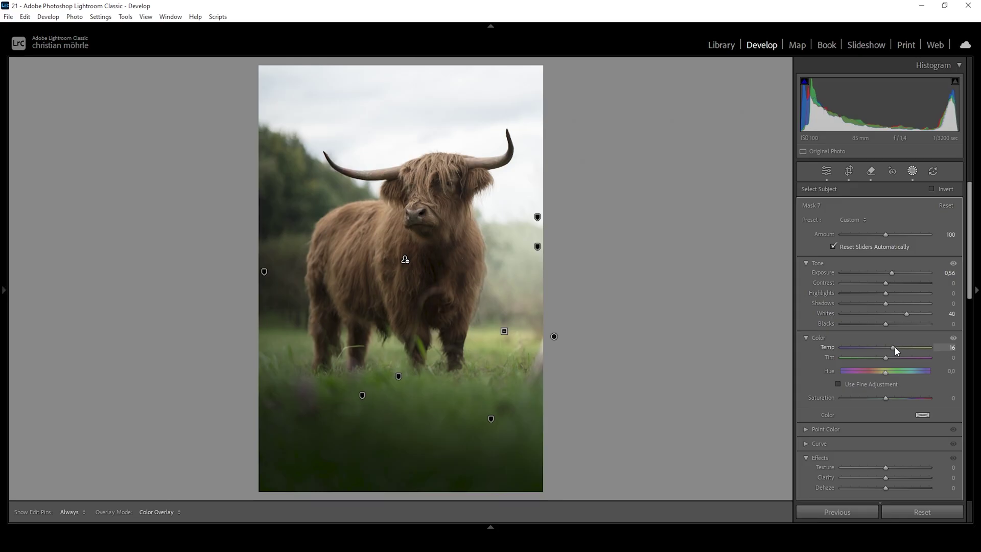
pyautogui.moveTo(897, 347); pyautogui.dragTo(875, 359)
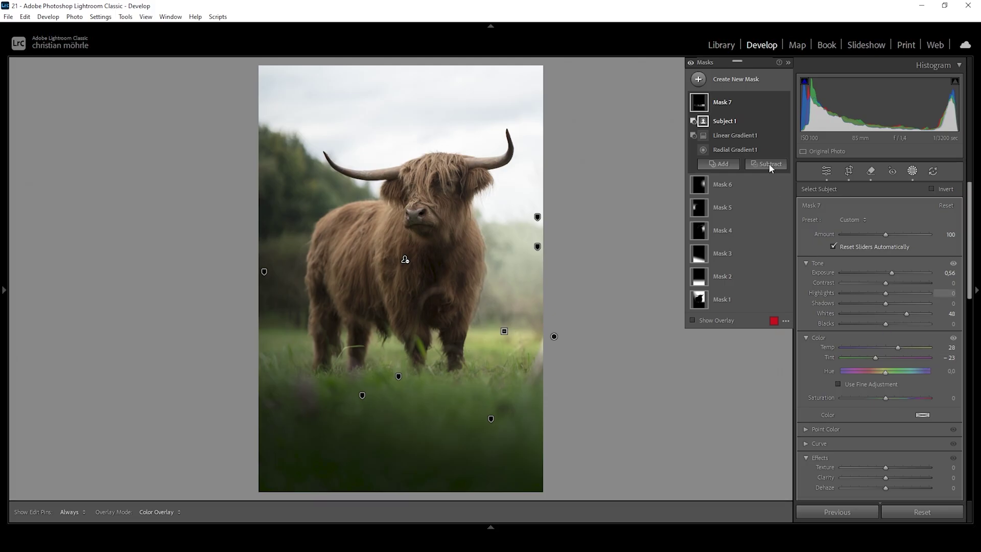
# Step: Mask the cow with Select Subject and set Exposure 0.19, Highlights 100, Whites 44
pyautogui.click(698, 81)
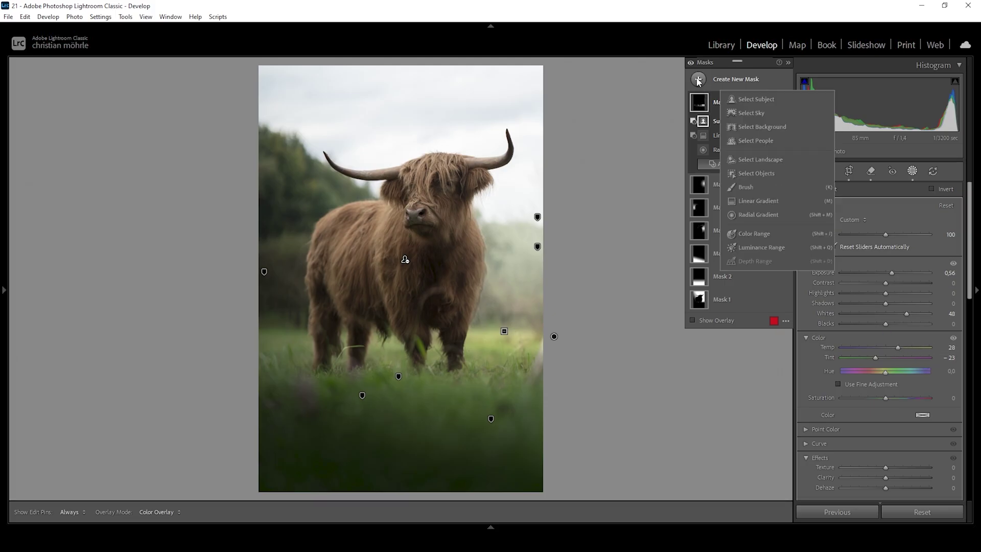
pyautogui.click(742, 102)
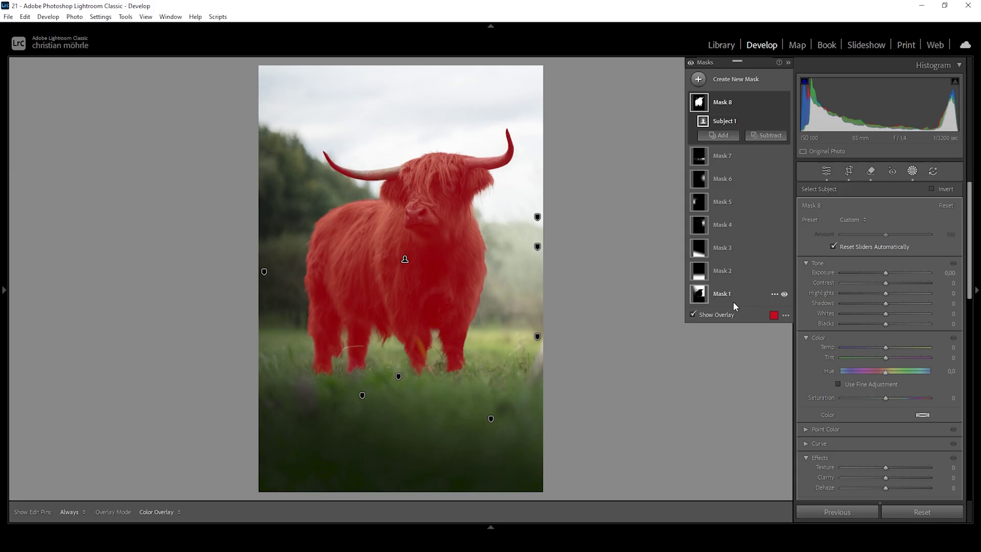
pyautogui.click(887, 277)
pyautogui.moveTo(887, 277); pyautogui.dragTo(888, 278)
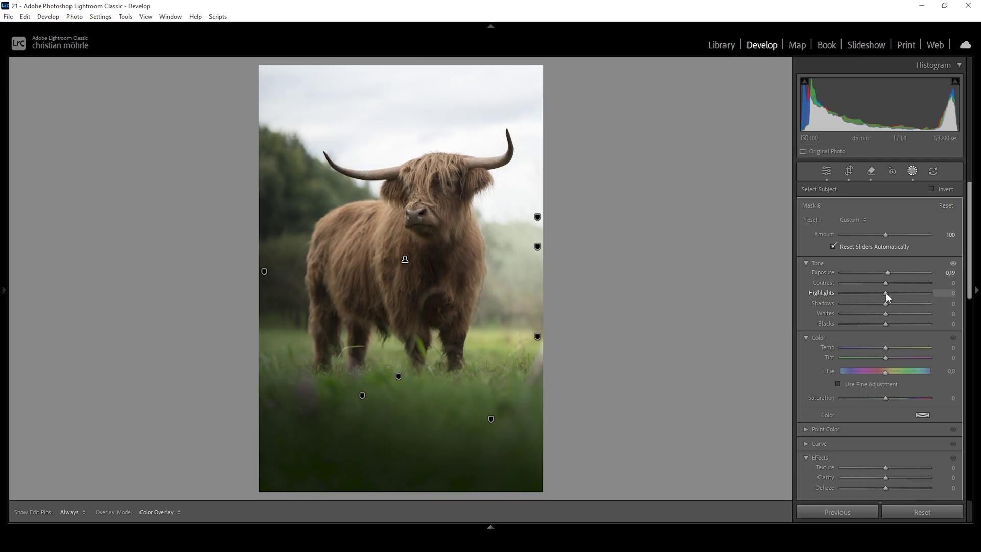
pyautogui.moveTo(894, 293); pyautogui.dragTo(978, 293)
pyautogui.moveTo(887, 314); pyautogui.dragTo(904, 316)
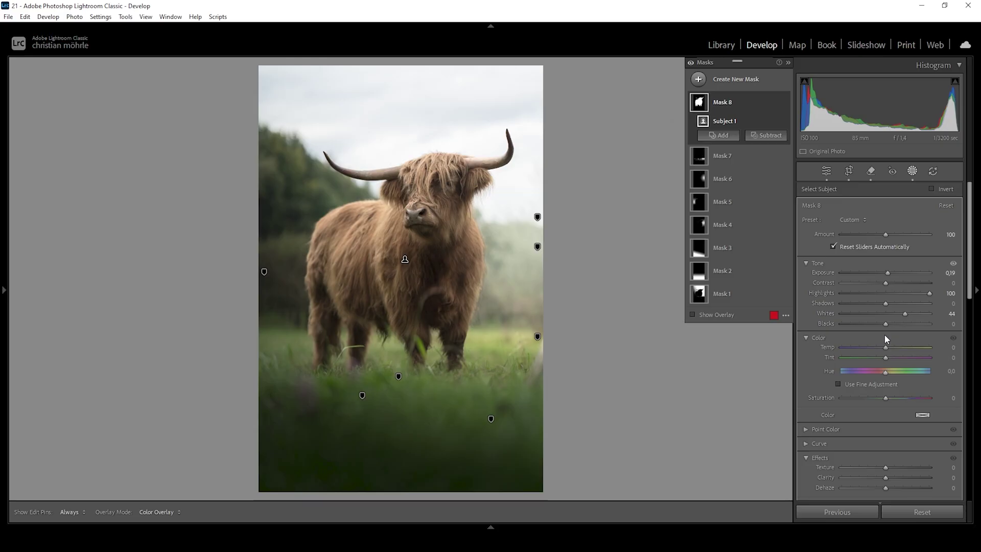
# Step: Warm the masked fur with Temp 9, Tint 24 and Saturation 13
pyautogui.moveTo(888, 345); pyautogui.dragTo(890, 346)
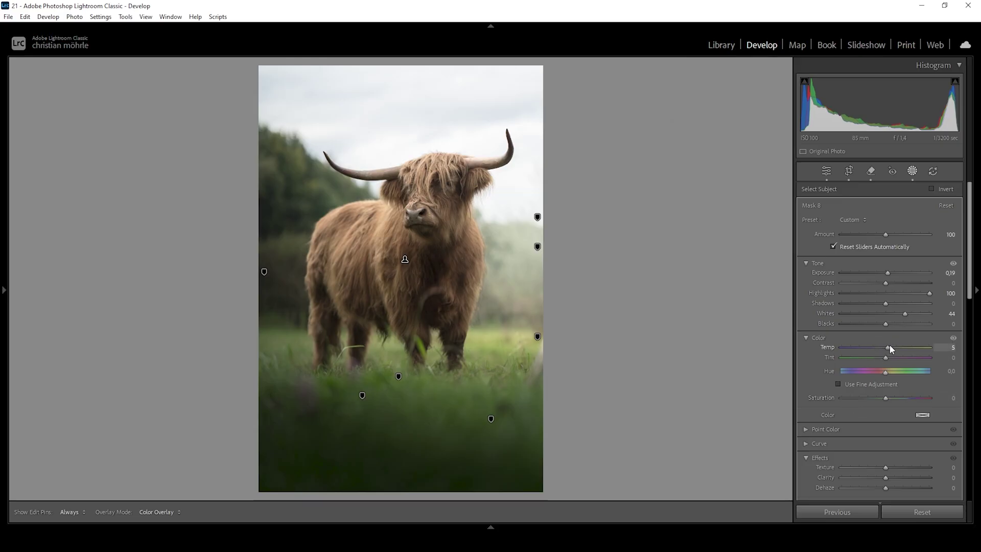
pyautogui.moveTo(890, 345); pyautogui.dragTo(896, 361)
pyautogui.moveTo(886, 396); pyautogui.dragTo(886, 396)
pyautogui.moveTo(893, 396); pyautogui.dragTo(885, 397)
pyautogui.moveTo(885, 396); pyautogui.dragTo(885, 397)
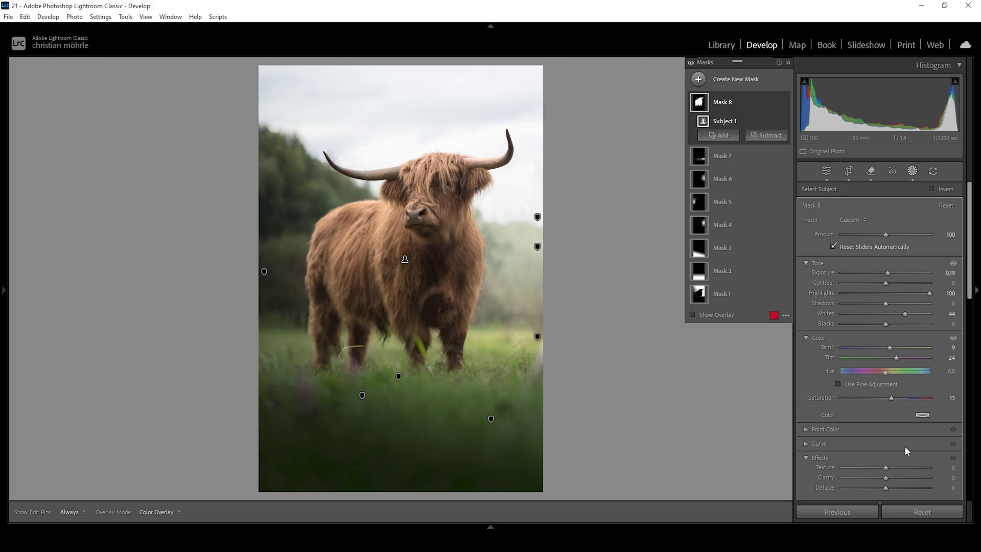
# Step: Create a Select Subject mask intersected with a radial gradient around the cow's head
pyautogui.click(698, 80)
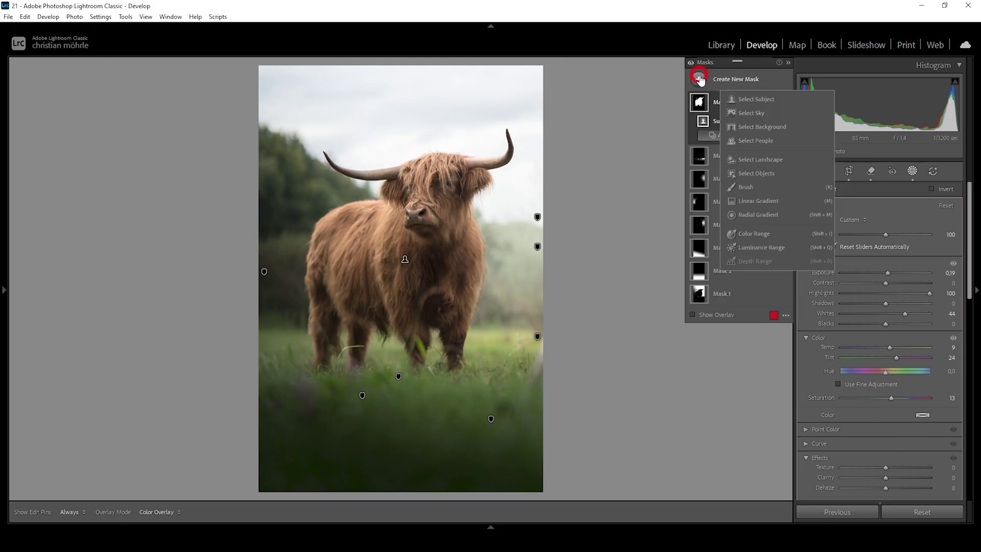
pyautogui.click(774, 106)
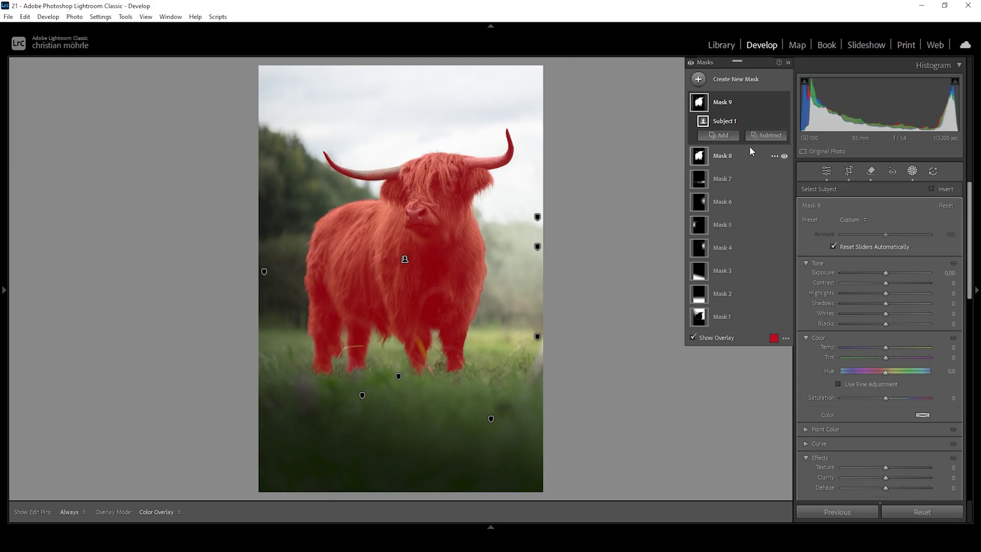
pyautogui.click(774, 103)
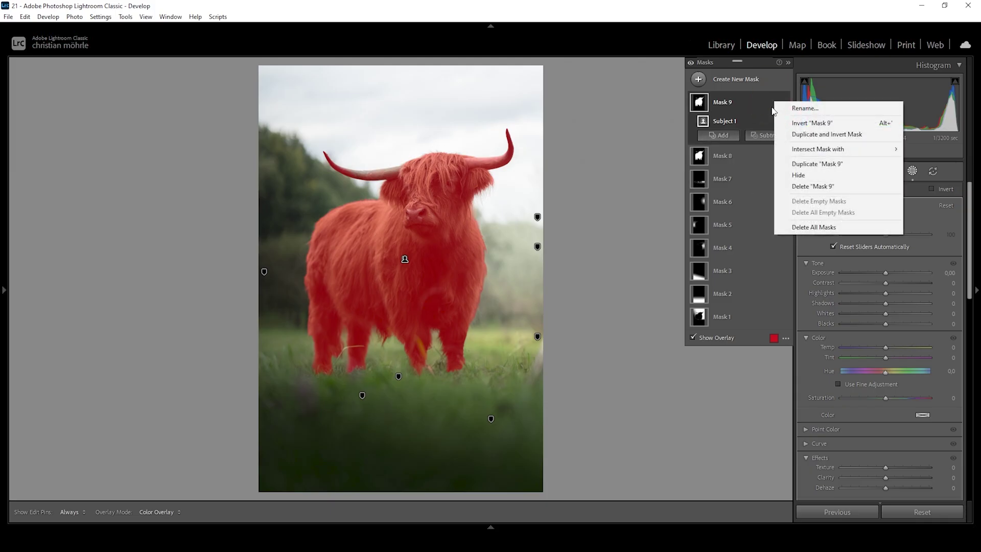
pyautogui.moveTo(814, 149)
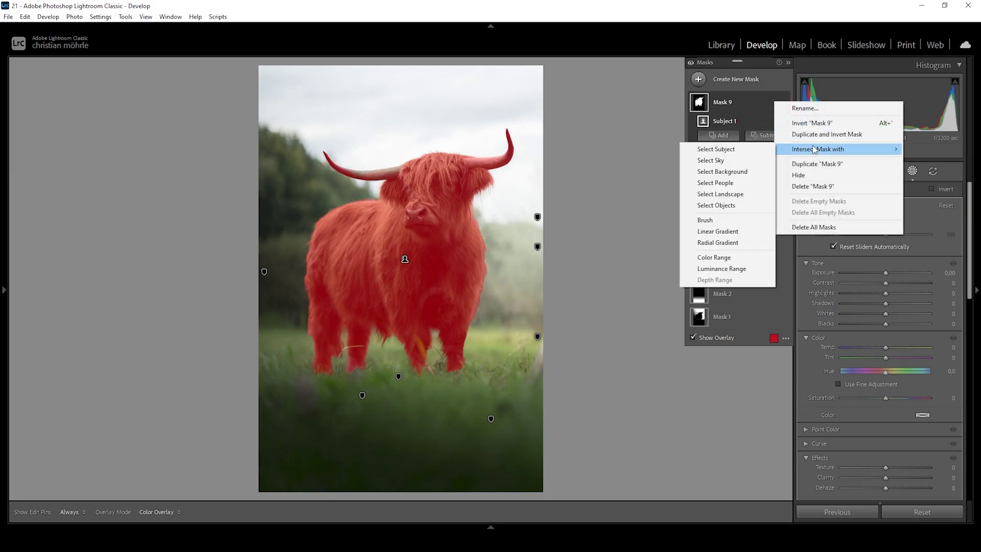
pyautogui.click(729, 245)
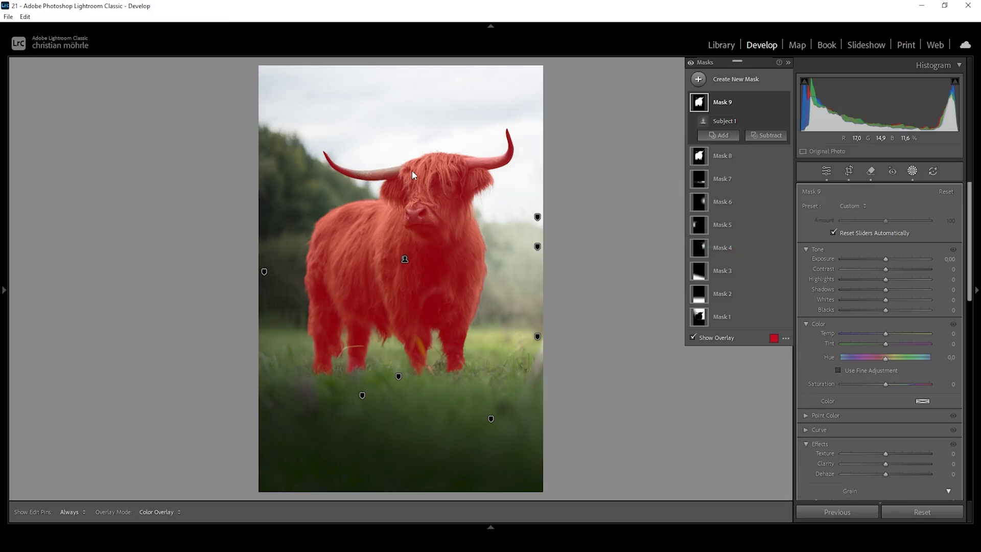
pyautogui.moveTo(323, 94); pyautogui.dragTo(534, 241)
pyautogui.moveTo(436, 181); pyautogui.dragTo(439, 186)
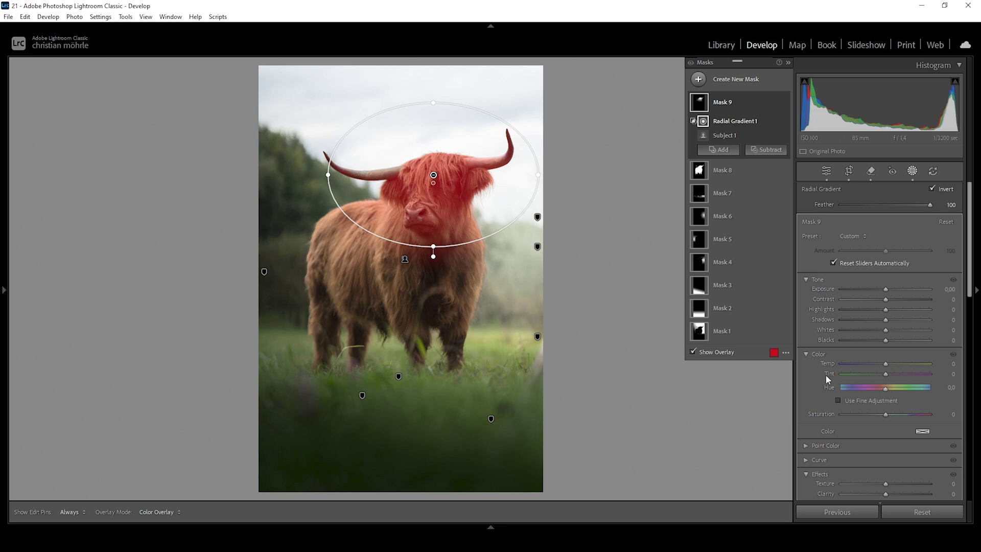
# Step: Give the head mask Texture 26 and Clarity 22
pyautogui.scroll(-2, 868, 398)
pyautogui.moveTo(886, 417); pyautogui.dragTo(888, 422)
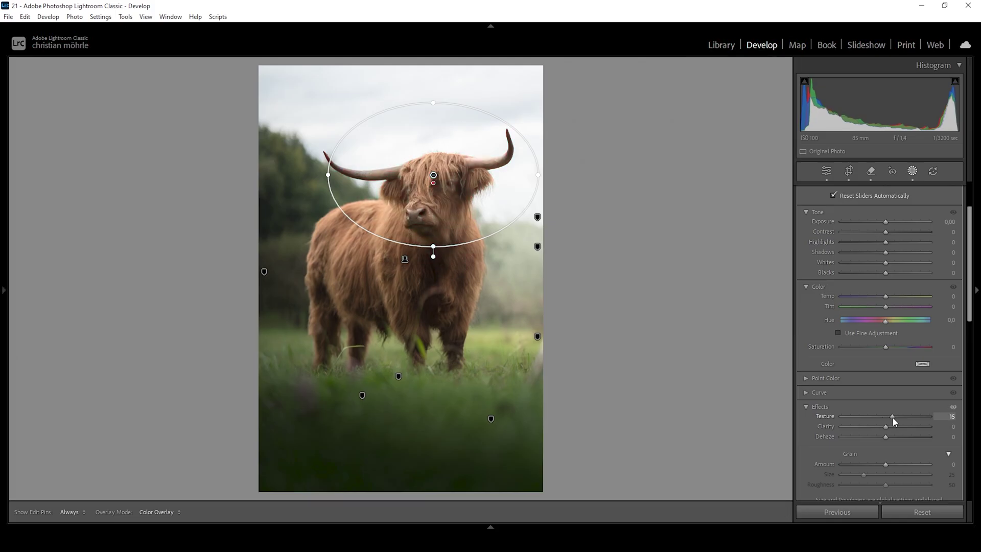
pyautogui.moveTo(893, 417); pyautogui.dragTo(897, 424)
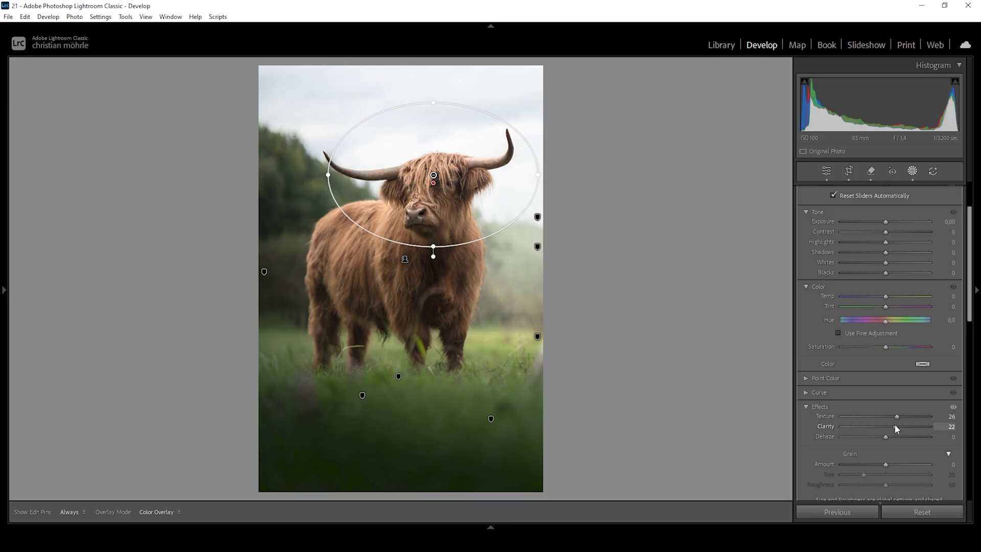
pyautogui.moveTo(895, 424); pyautogui.dragTo(892, 424)
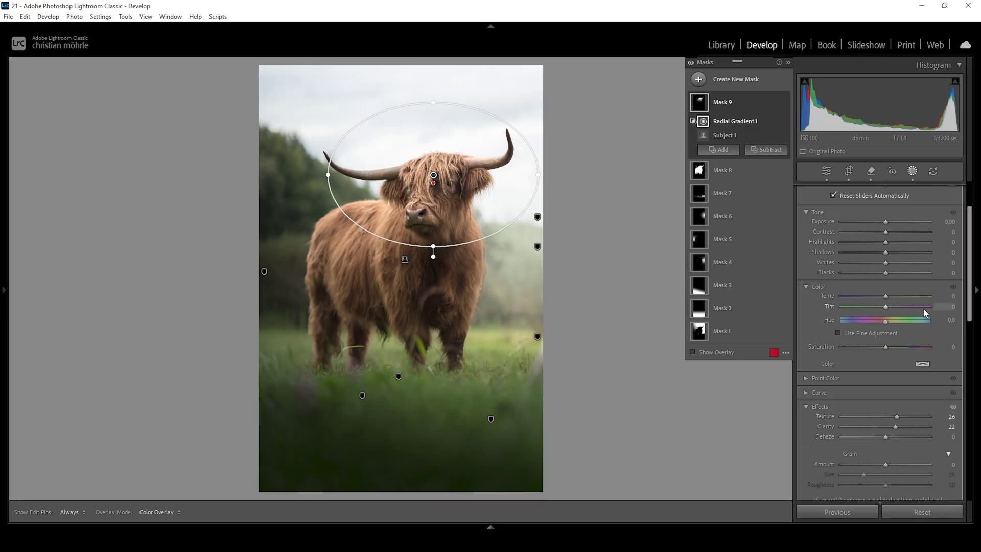
pyautogui.click(691, 63)
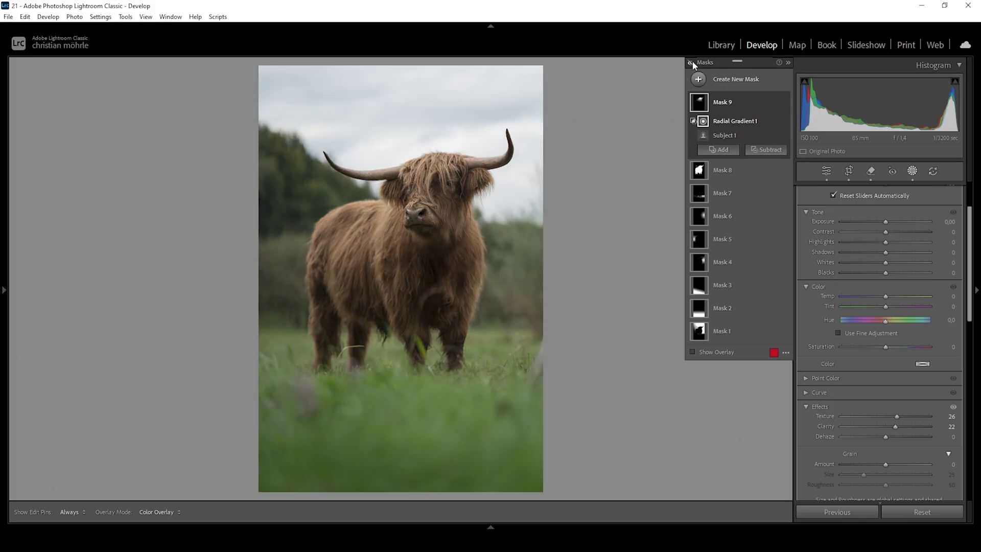
pyautogui.click(691, 63)
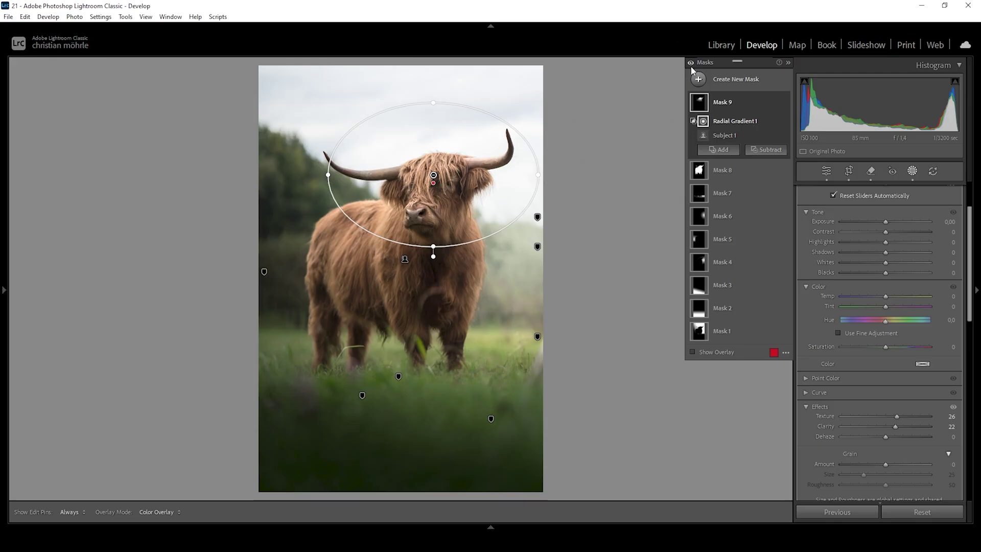
pyautogui.click(824, 174)
# Step: In Color Mixer HSL, set Orange saturation +7 and Yellow saturation -5
pyautogui.scroll(3, 858, 245)
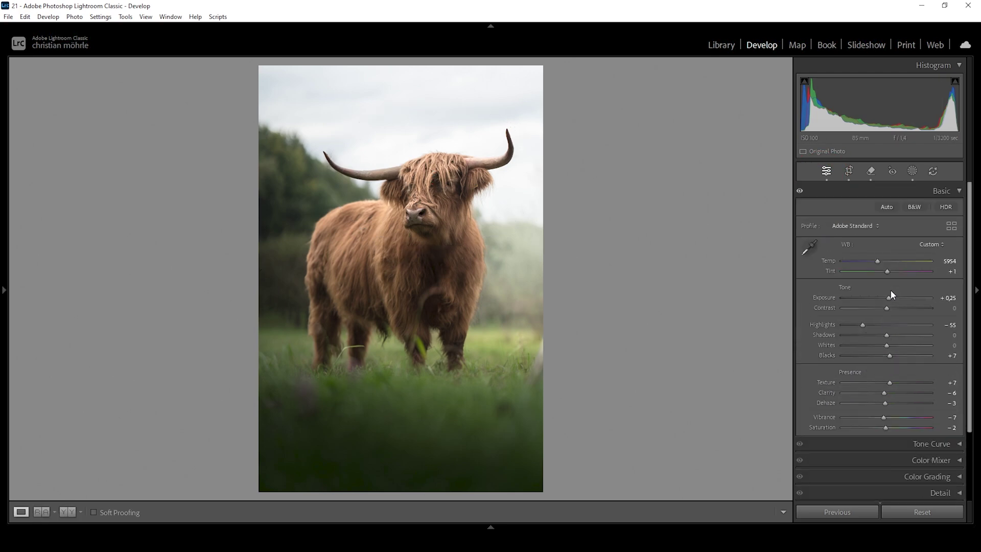
pyautogui.click(955, 189)
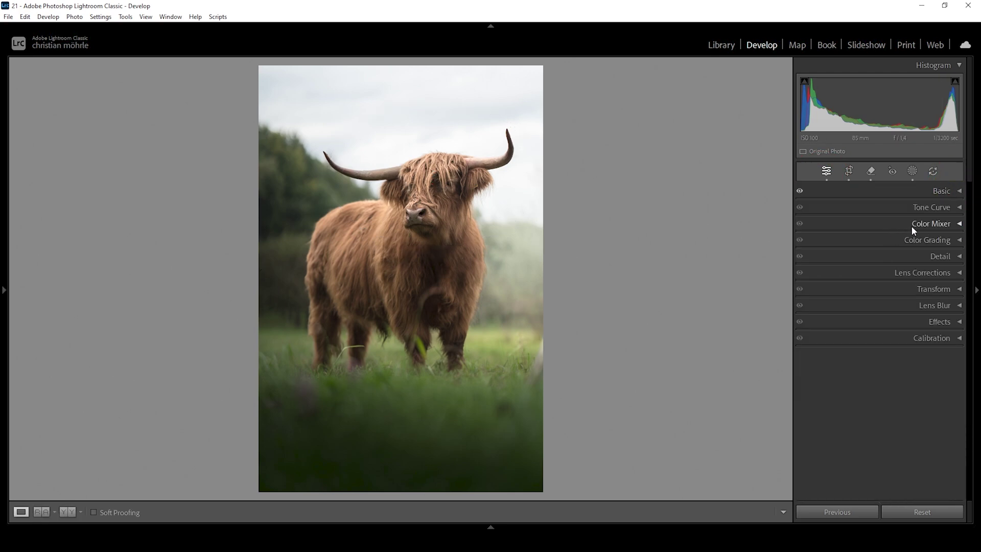
pyautogui.click(911, 224)
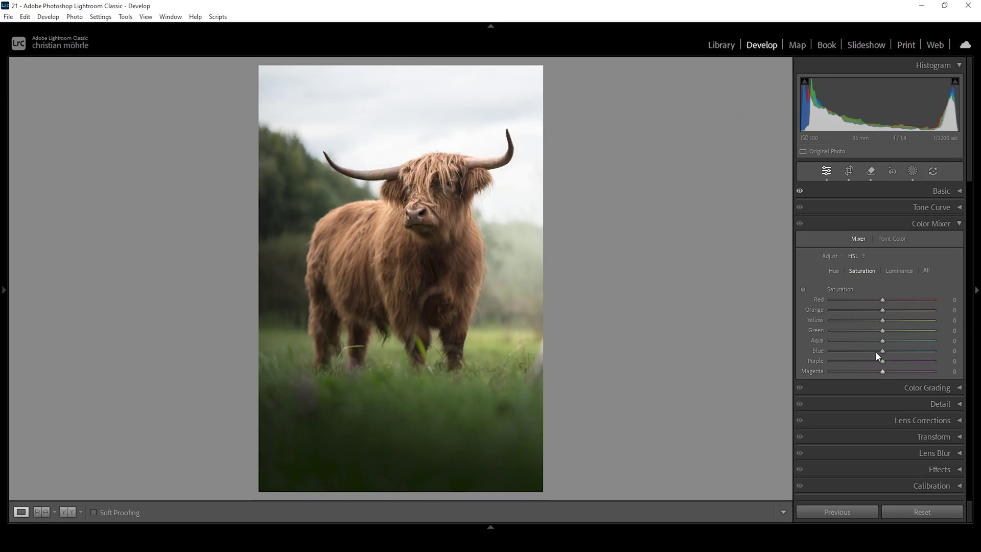
pyautogui.moveTo(879, 309); pyautogui.dragTo(884, 308)
pyautogui.moveTo(882, 320); pyautogui.dragTo(876, 351)
# Step: Raise Color Mixer luminance to Orange +4 and Yellow +3
pyautogui.click(903, 271)
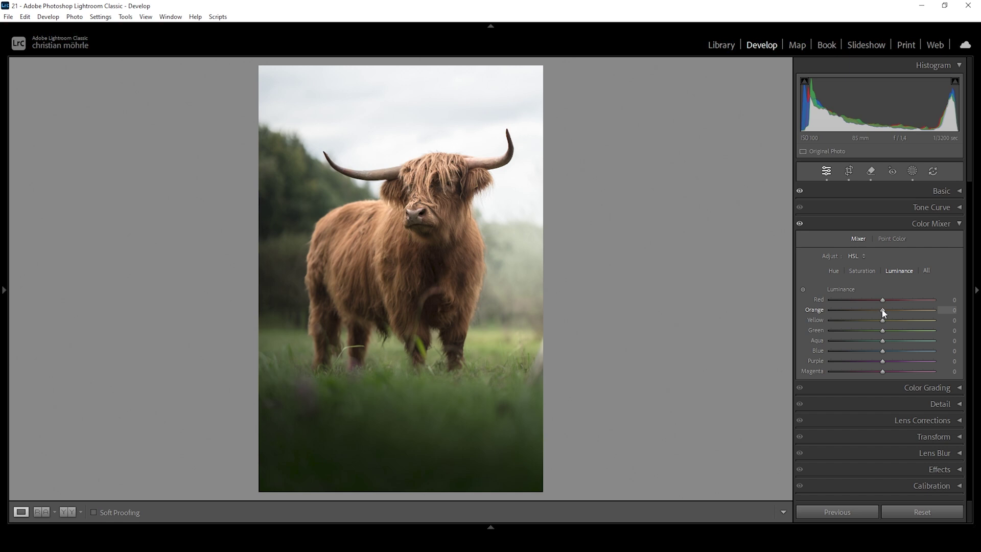
pyautogui.moveTo(883, 311); pyautogui.dragTo(884, 311)
pyautogui.moveTo(882, 320); pyautogui.dragTo(885, 319)
pyautogui.click(929, 225)
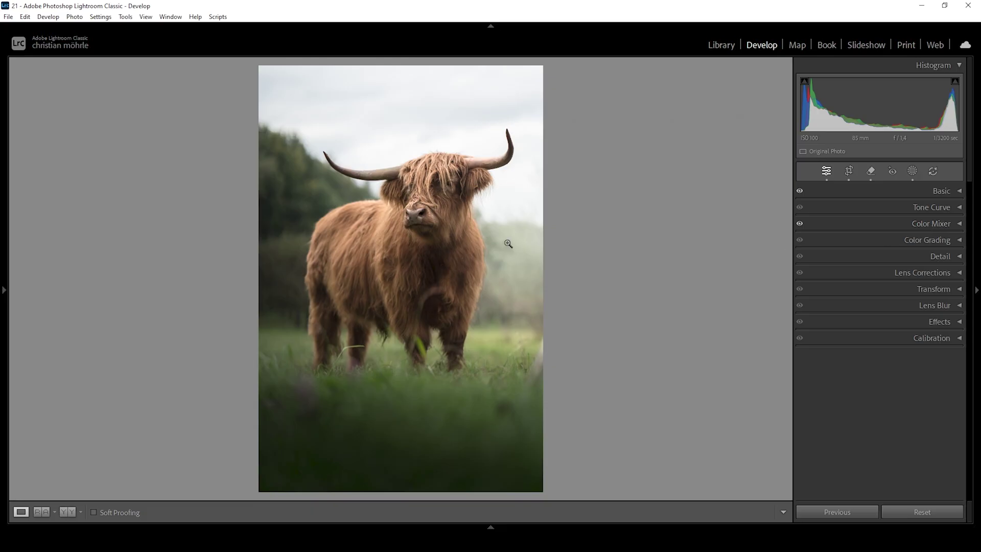
pyautogui.click(928, 240)
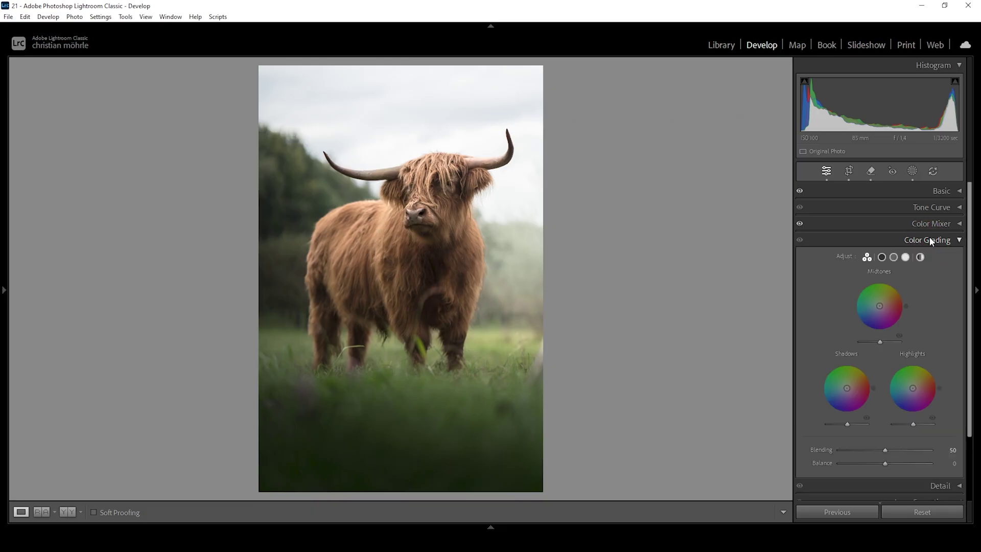
# Step: Set the Color Grading Midtones wheel to Hue 32 and Saturation 7
pyautogui.click(893, 257)
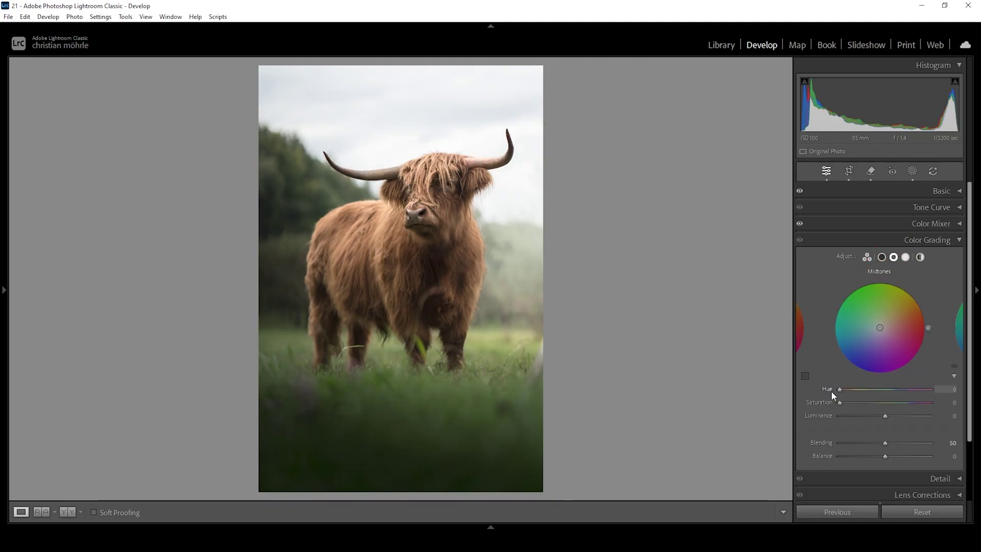
pyautogui.moveTo(839, 390)
pyautogui.mouseDown()
pyautogui.moveTo(848, 387)
pyautogui.moveTo(839, 403)
pyautogui.moveTo(850, 401)
pyautogui.mouseUp()
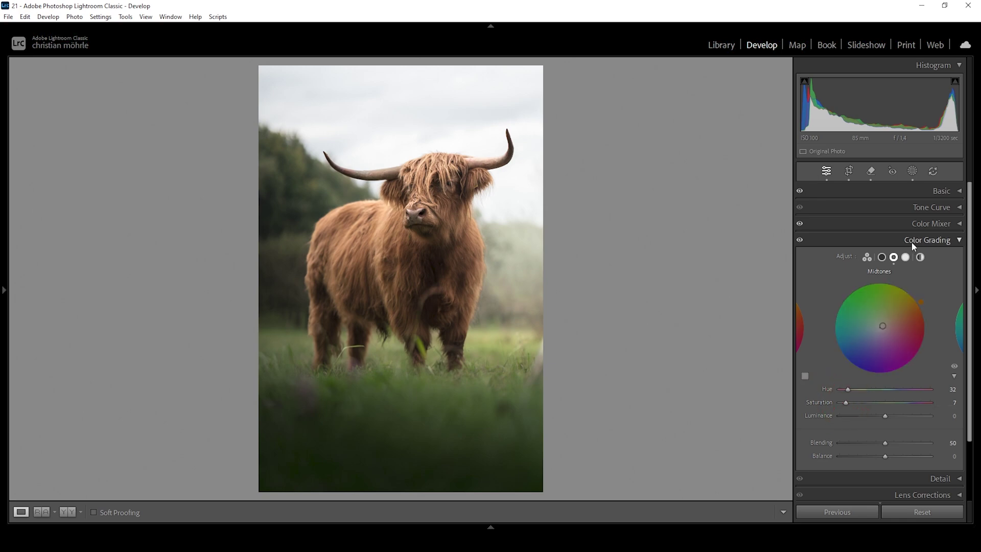
# Step: Set Calibration Green Primary Hue +8, Blue Primary Hue -12 and Blue Saturation +13
pyautogui.click(924, 240)
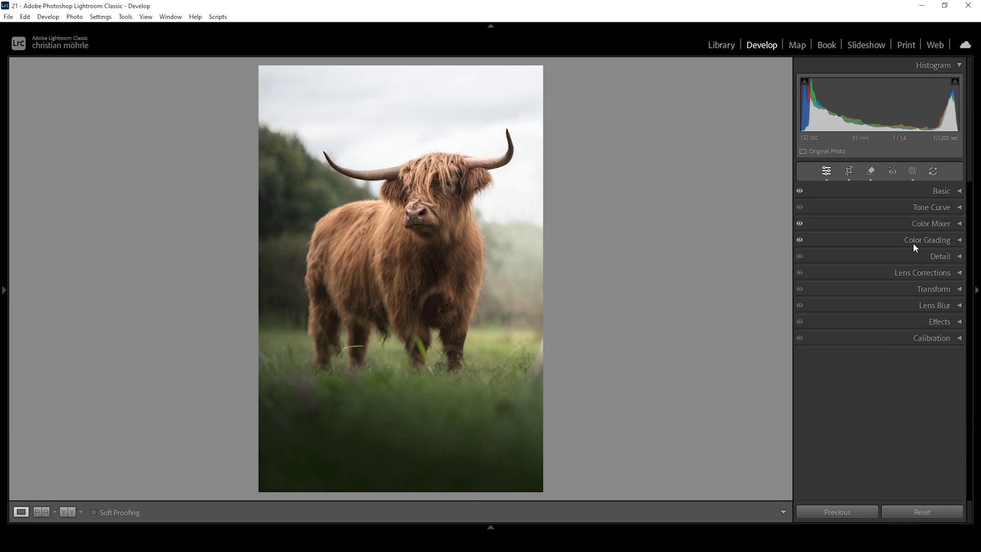
pyautogui.click(926, 339)
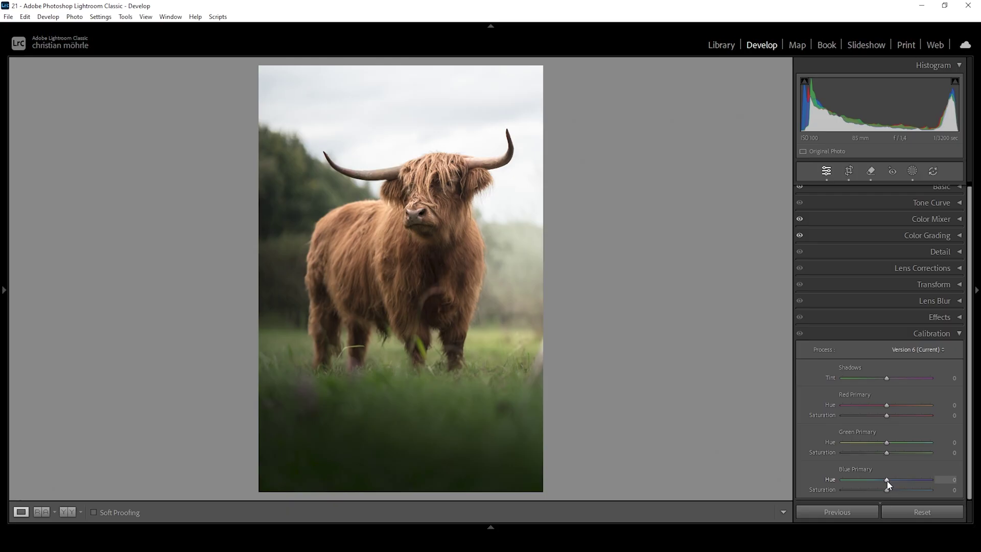
pyautogui.moveTo(887, 481); pyautogui.dragTo(882, 480)
pyautogui.moveTo(892, 486); pyautogui.dragTo(893, 486)
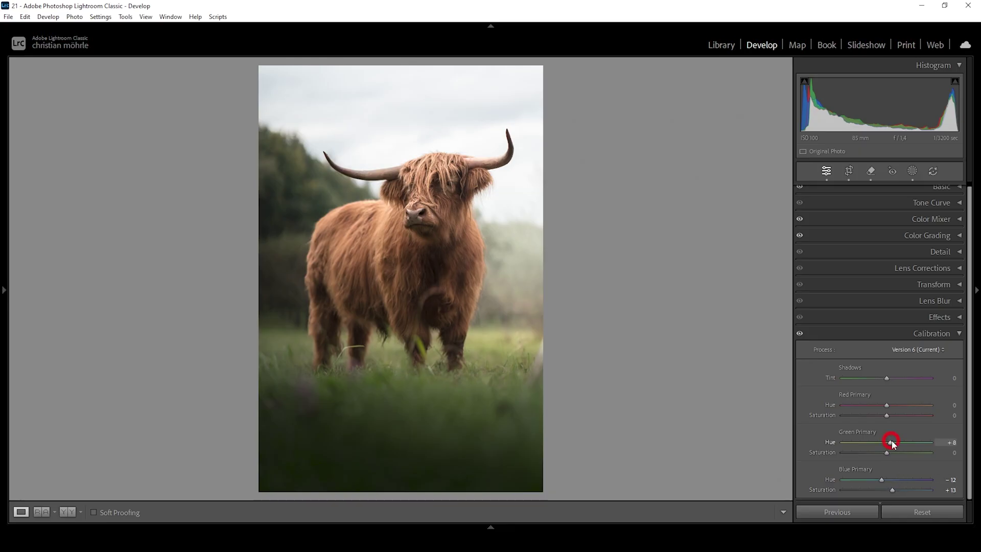
pyautogui.moveTo(886, 405); pyautogui.dragTo(882, 406)
pyautogui.click(878, 333)
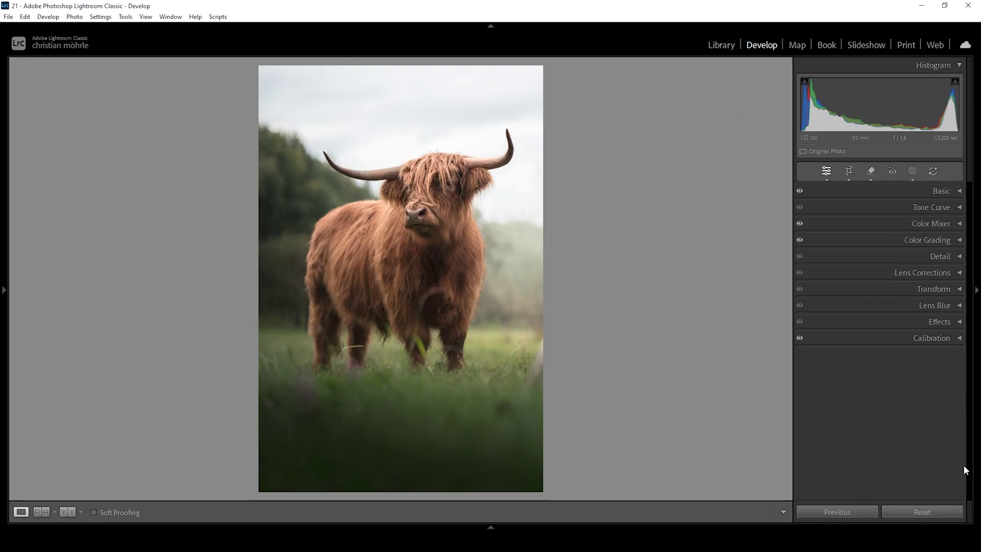
# Step: In the Detail panel, set sharpening Radius 0.5, Detail 100, Masking 68 (edges only) and Amount 83
pyautogui.click(939, 256)
pyautogui.scroll(-1, 875, 365)
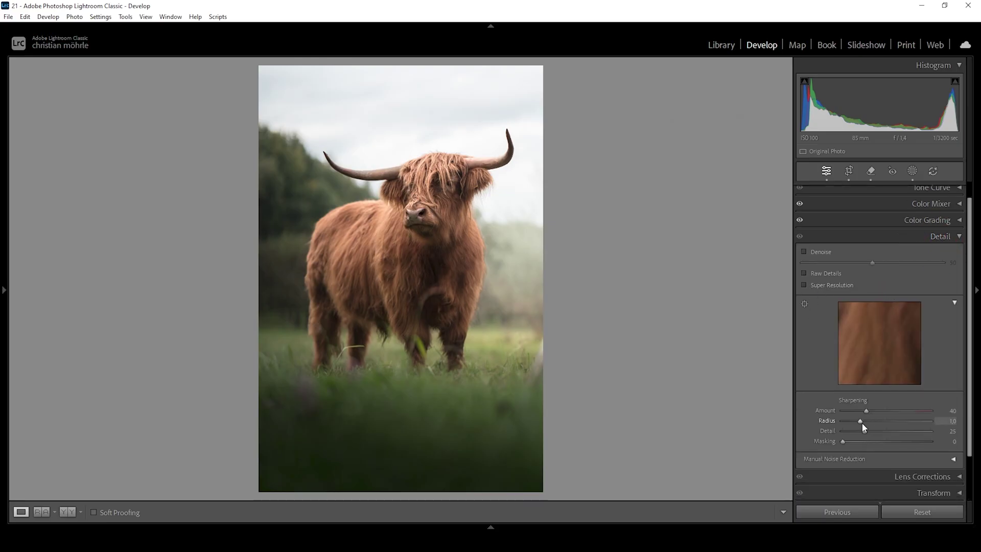
pyautogui.moveTo(862, 422); pyautogui.dragTo(968, 435)
pyautogui.press('alt')
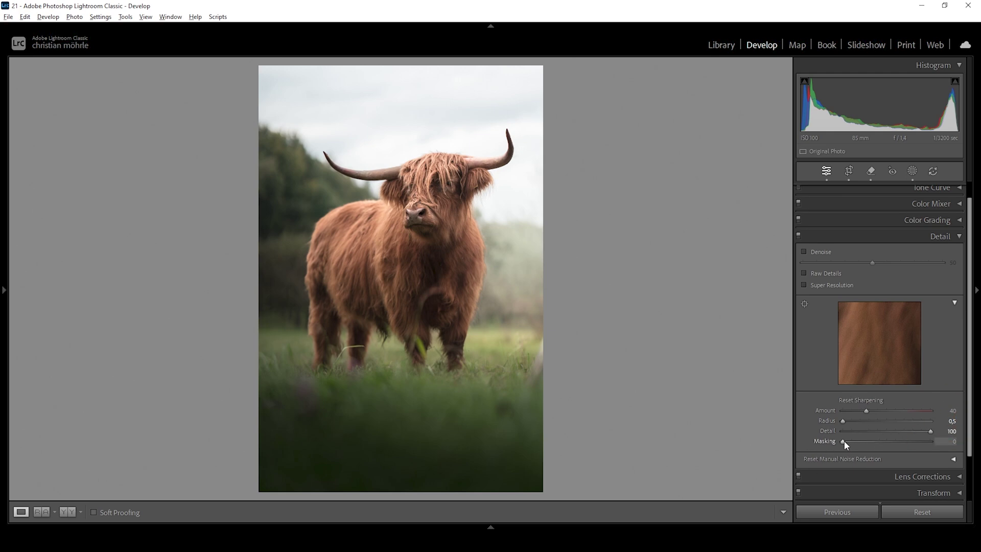
pyautogui.moveTo(844, 441); pyautogui.dragTo(902, 446)
pyautogui.moveTo(871, 411); pyautogui.dragTo(893, 412)
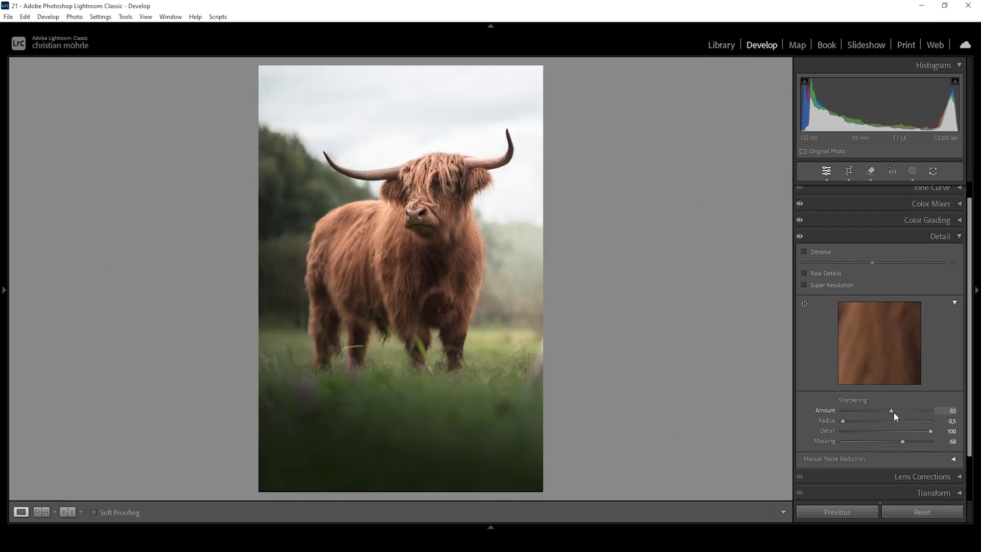